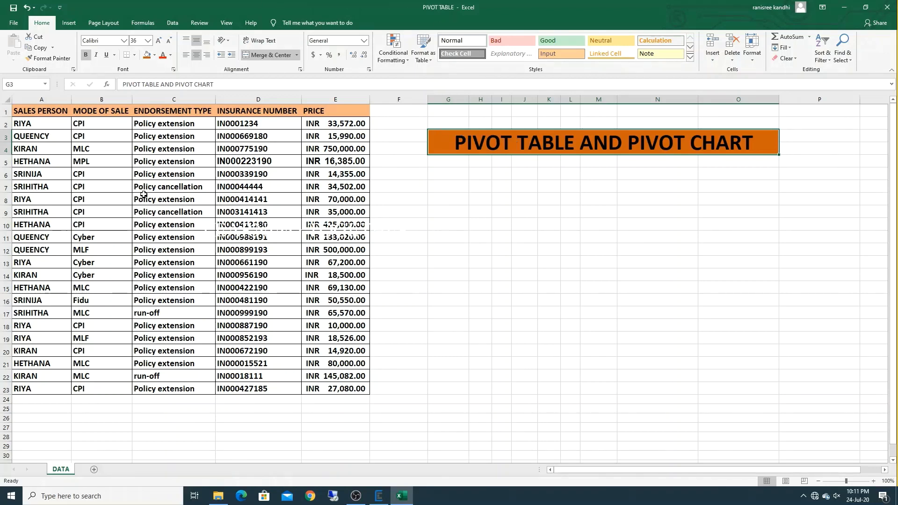
- Create a PivotTable on a new worksheet from the sales data in DATA!$A$1:$E$23
click(169, 188)
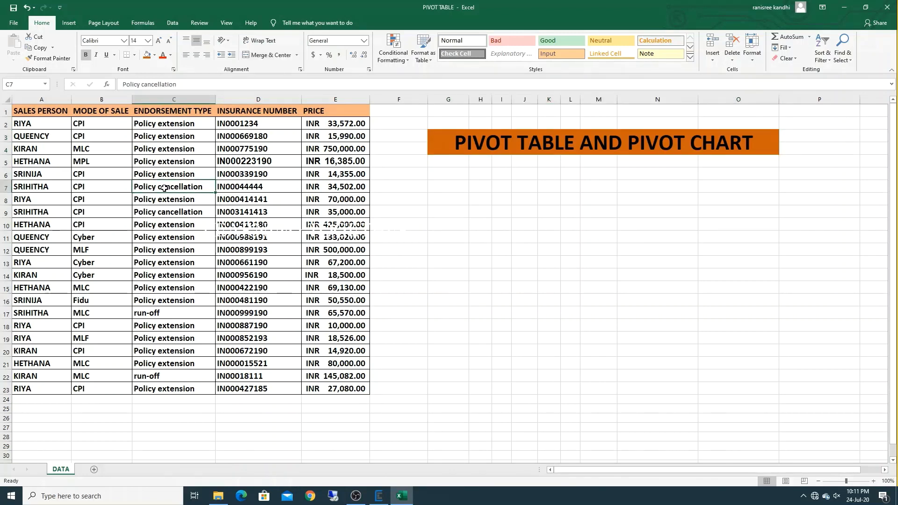
click(69, 24)
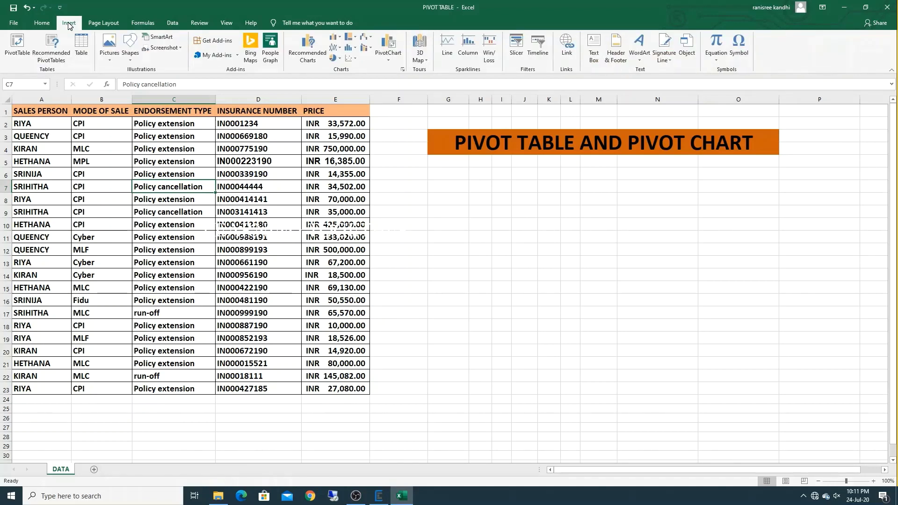
click(18, 51)
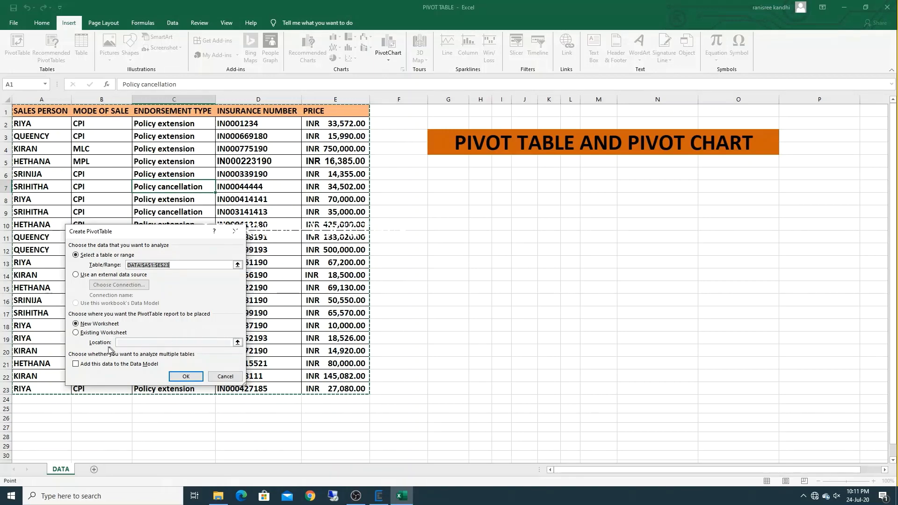
click(76, 333)
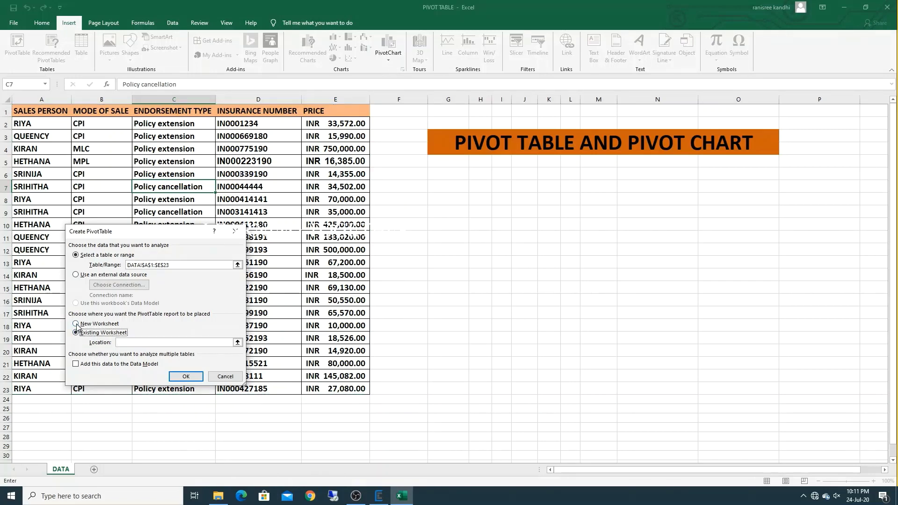
click(77, 324)
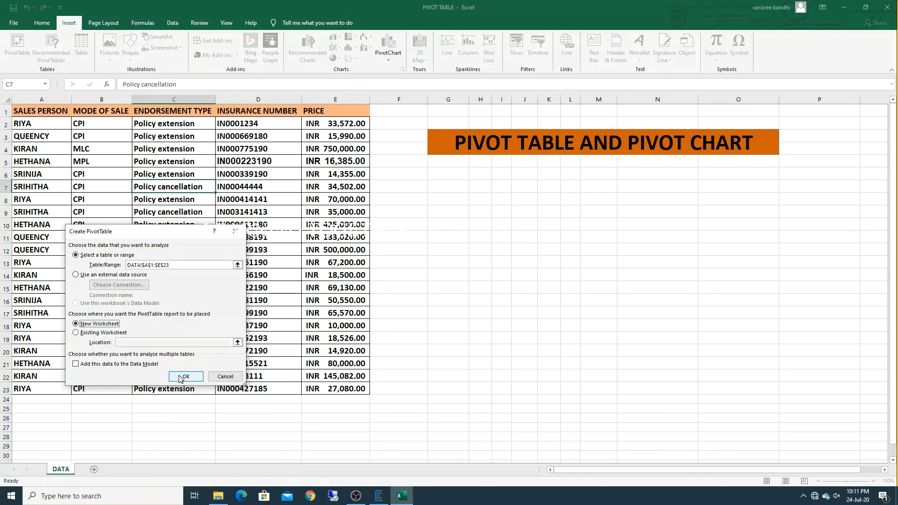
click(77, 332)
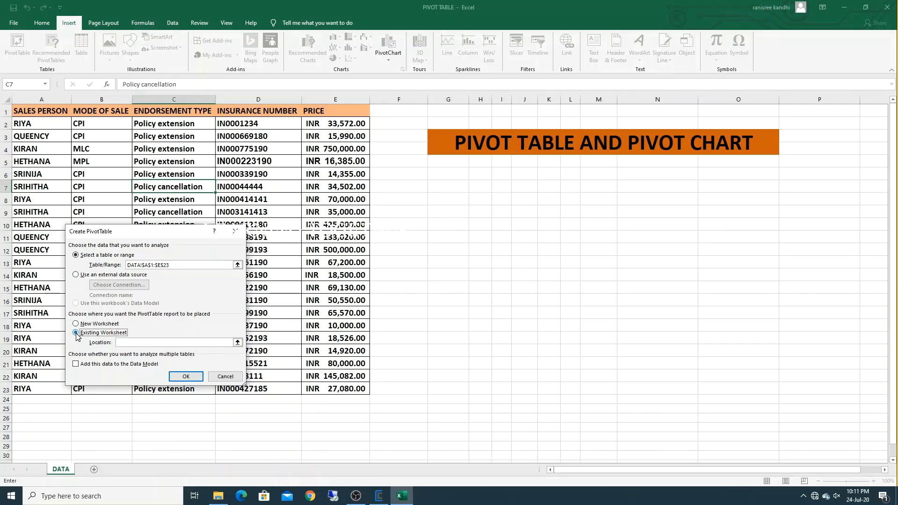
click(76, 324)
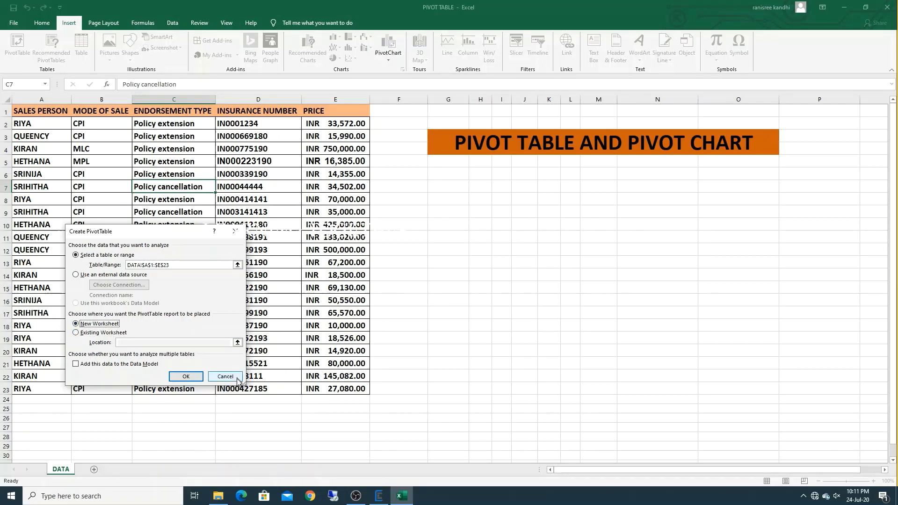
click(185, 377)
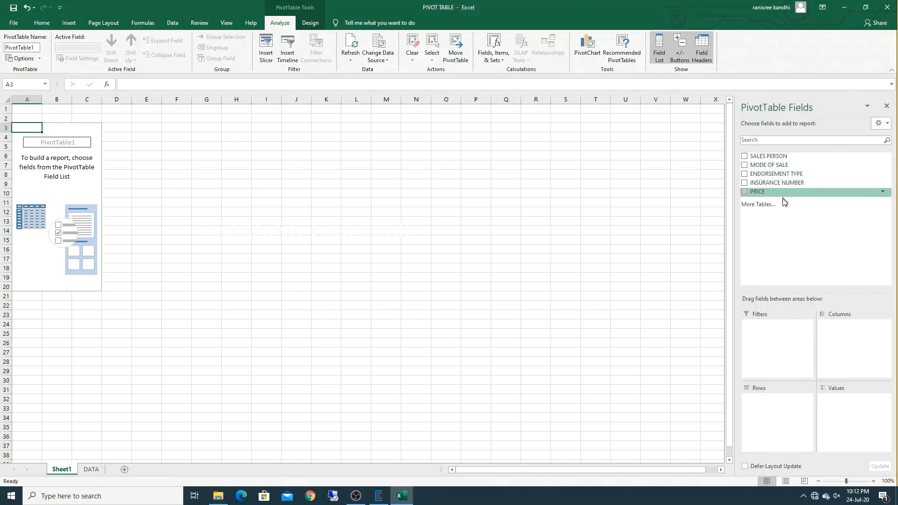
click(745, 156)
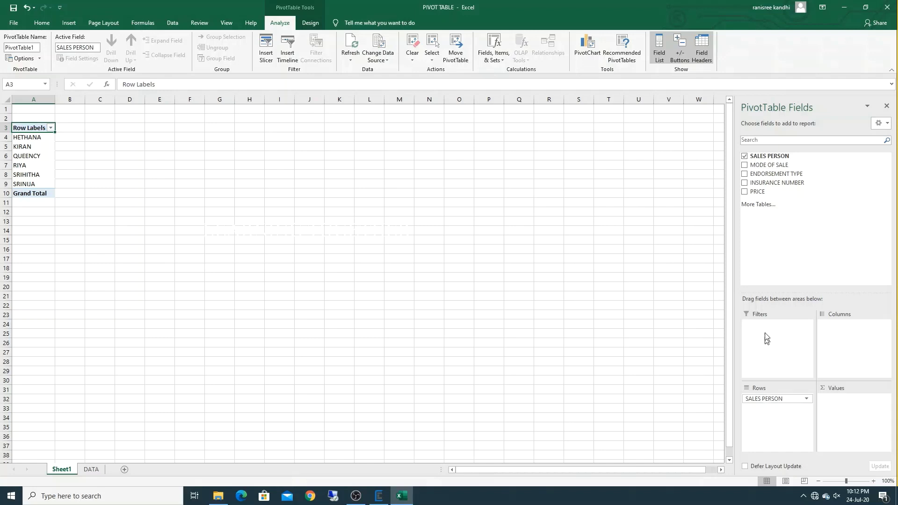
click(745, 192)
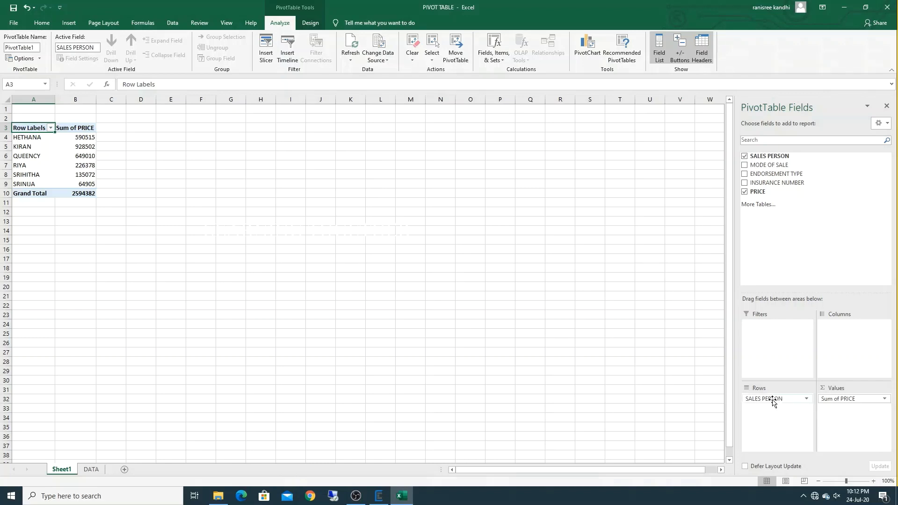
drag(772, 400, 622, 406)
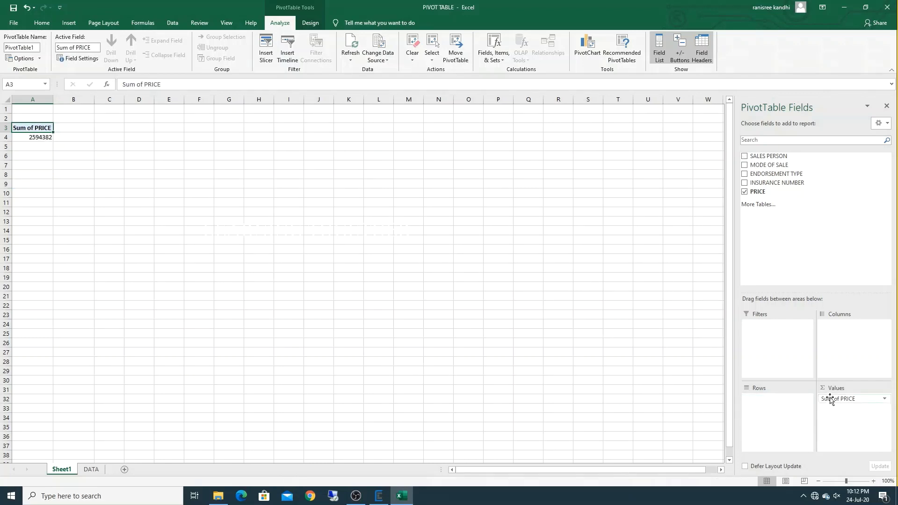
drag(829, 398, 669, 395)
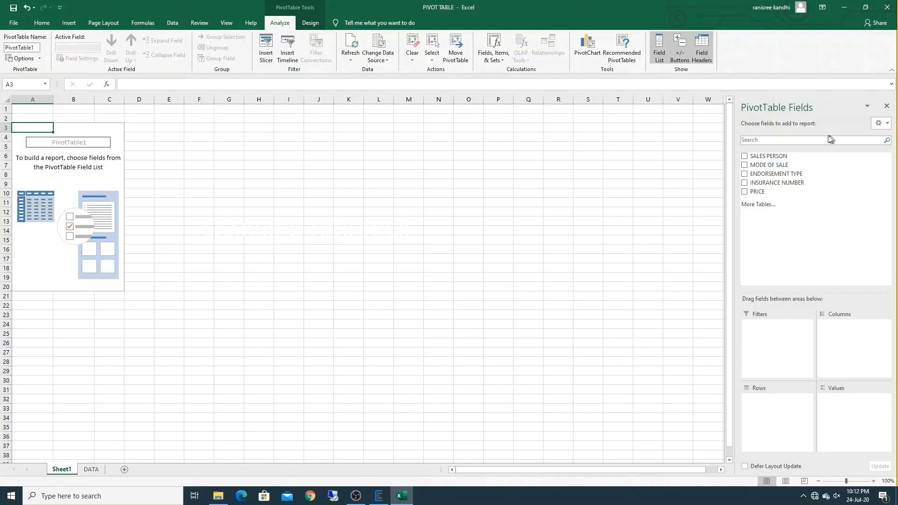
- Lay out the PivotTable with SALES PERSON as rows and ENDORSEMENT TYPE as values
drag(768, 157, 768, 411)
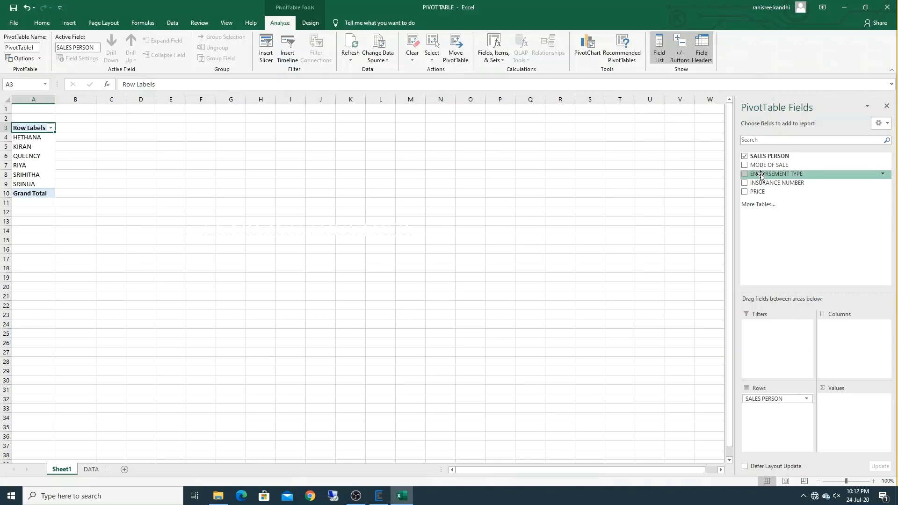
drag(760, 175, 863, 419)
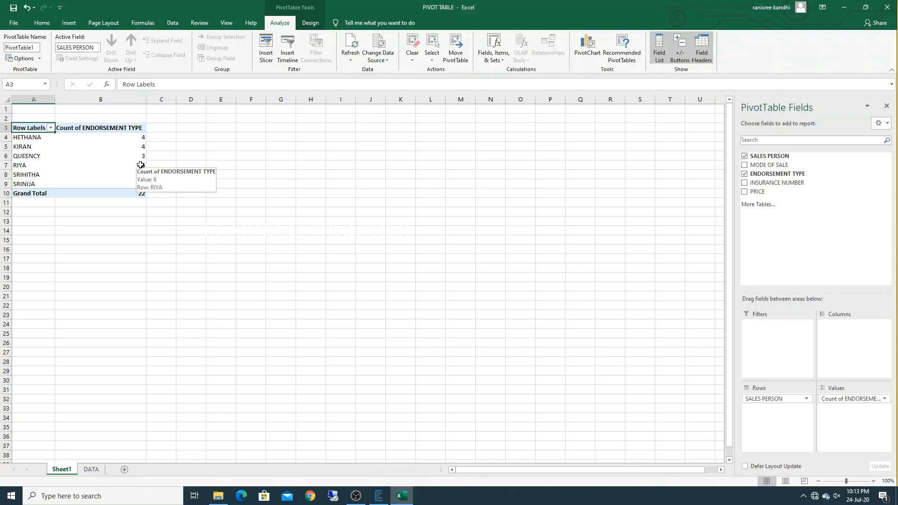
- Sort the PivotTable's endorsement counts in B4:B9 from largest to smallest
drag(133, 137, 143, 184)
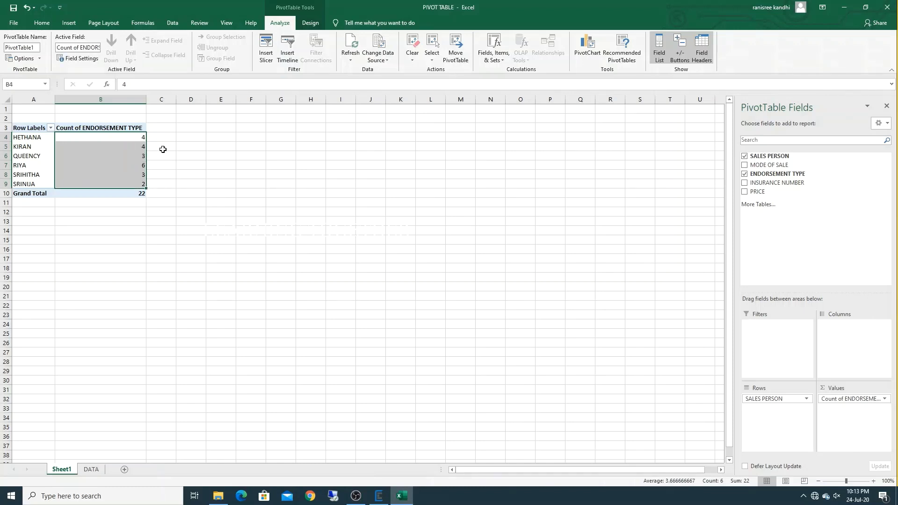
click(42, 24)
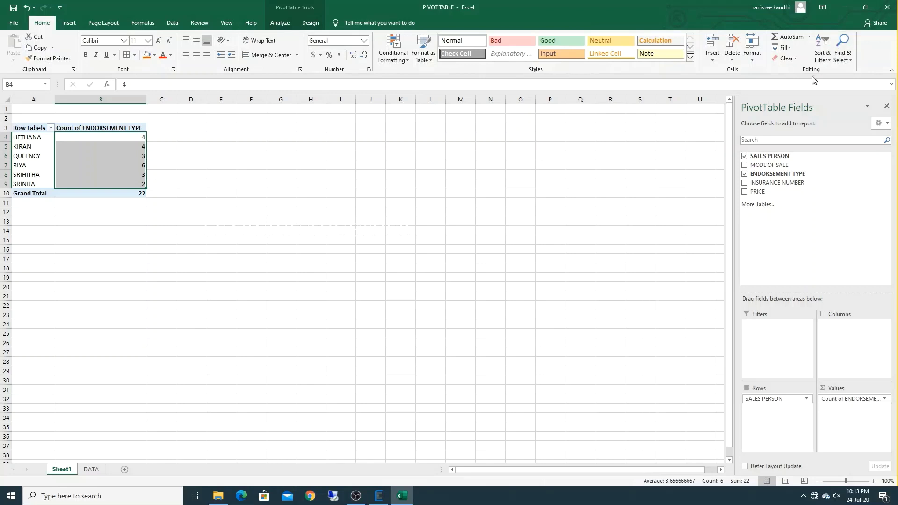
click(825, 63)
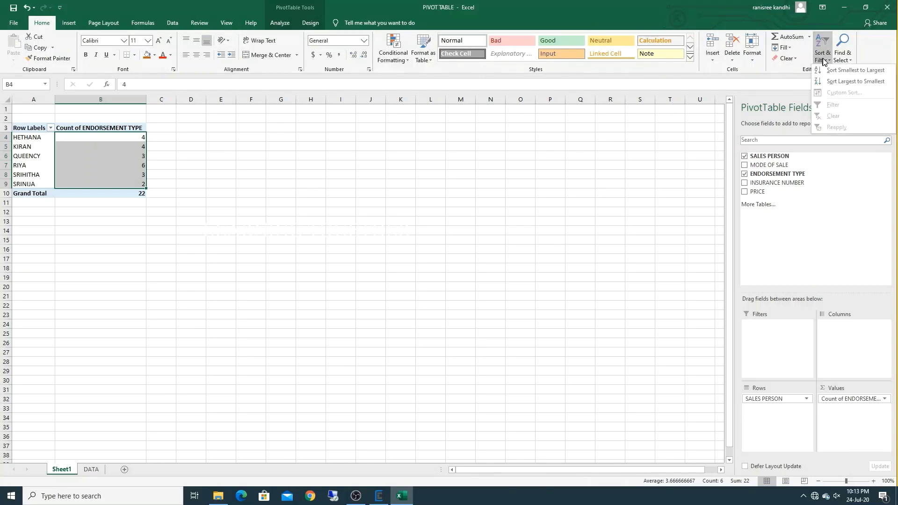
click(840, 82)
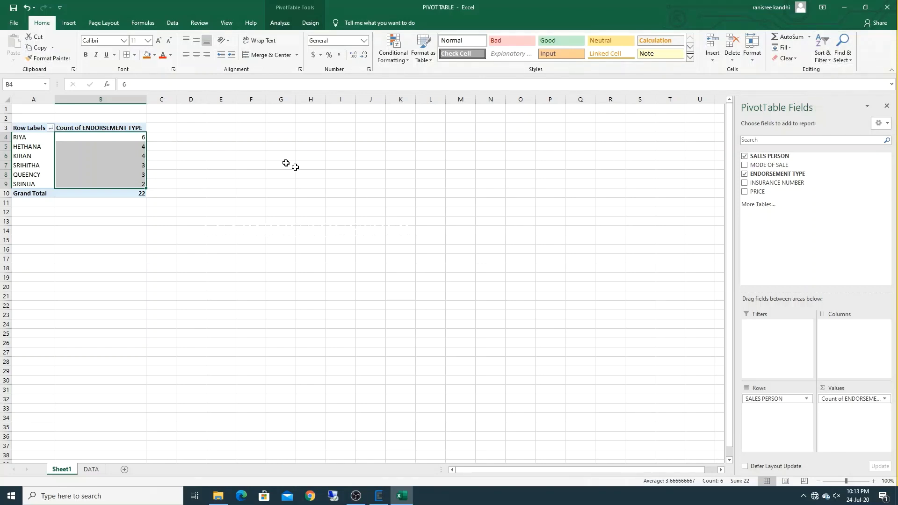
- Extract the source records behind the count in B4 onto a new sheet and return to Sheet1
click(97, 136)
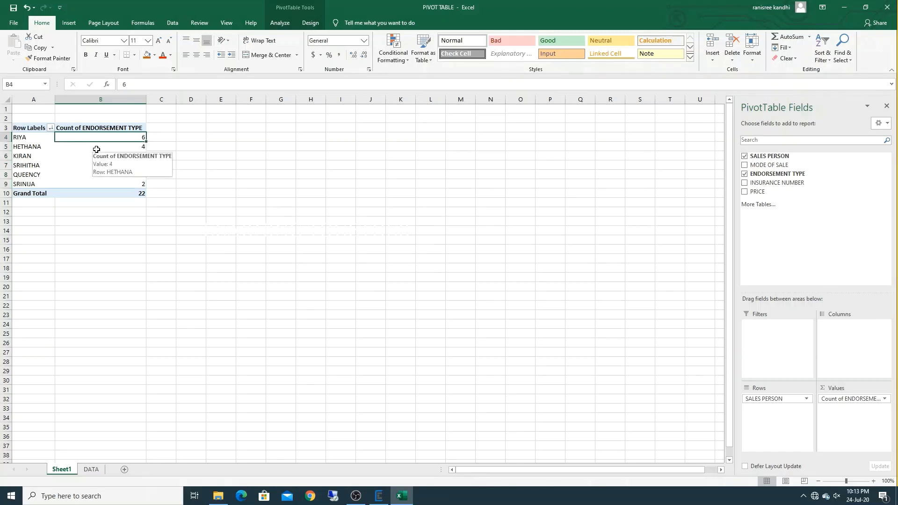
click(96, 149)
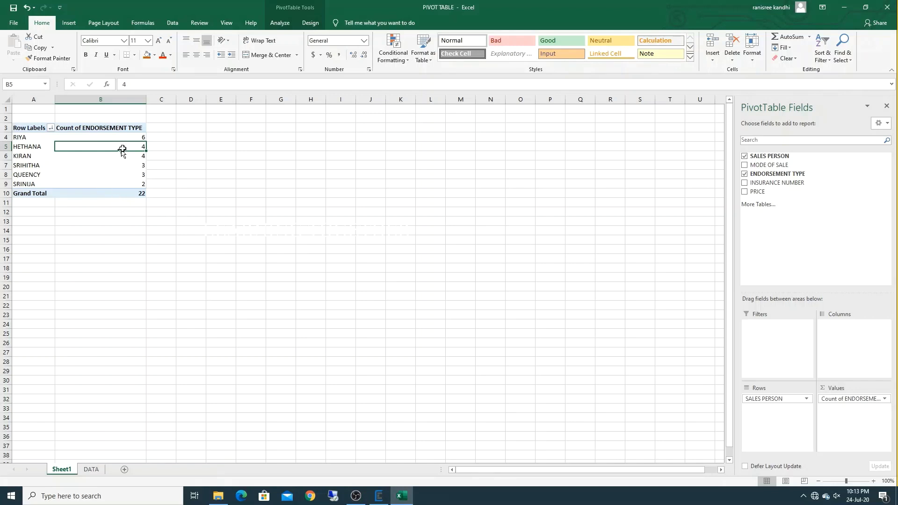
double_click(132, 136)
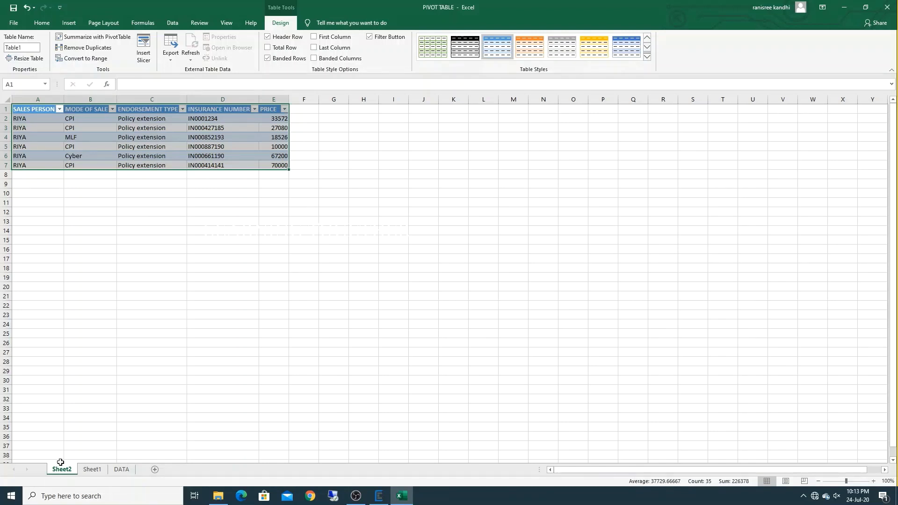
click(93, 469)
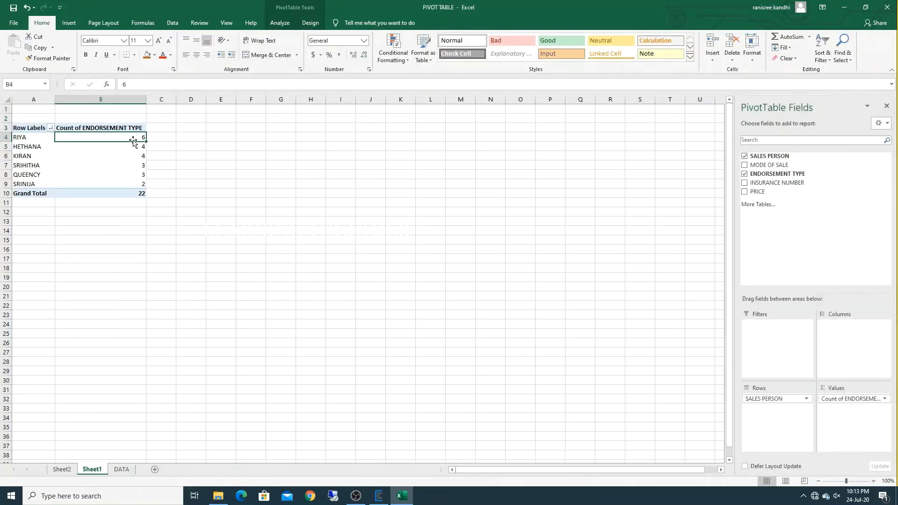
- Summarize the ENDORSEMENT TYPE values by Sum
mouse_move(135, 144)
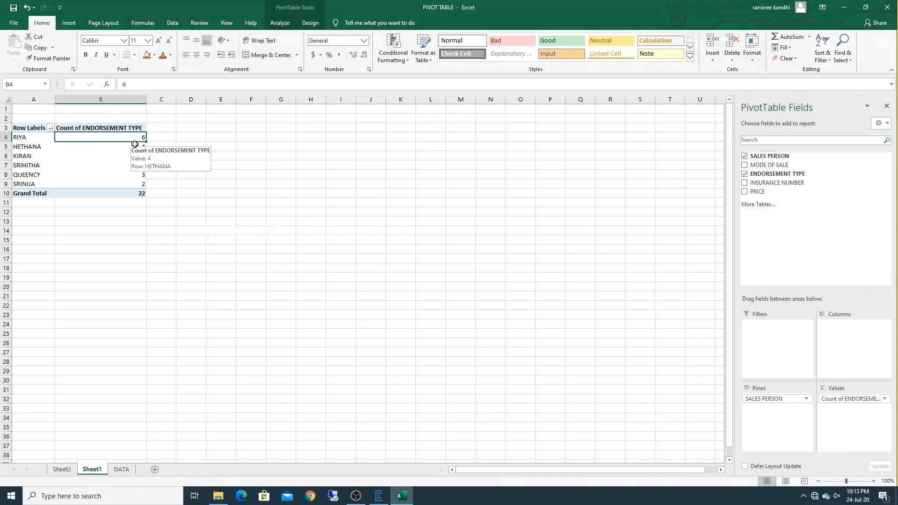
right_click(94, 130)
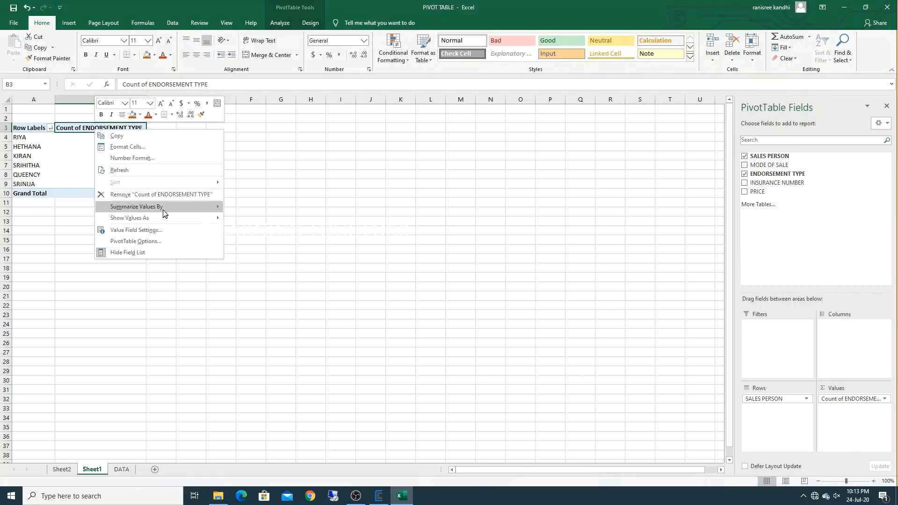
mouse_move(161, 205)
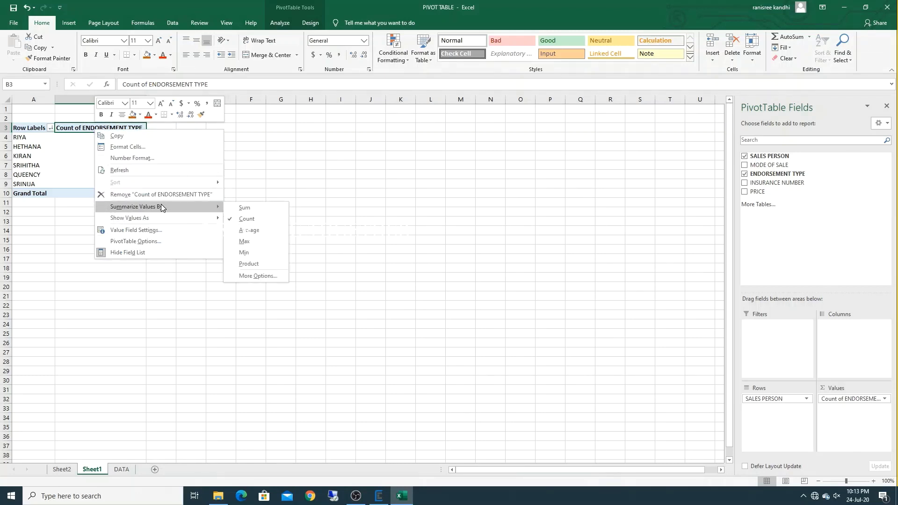
click(244, 207)
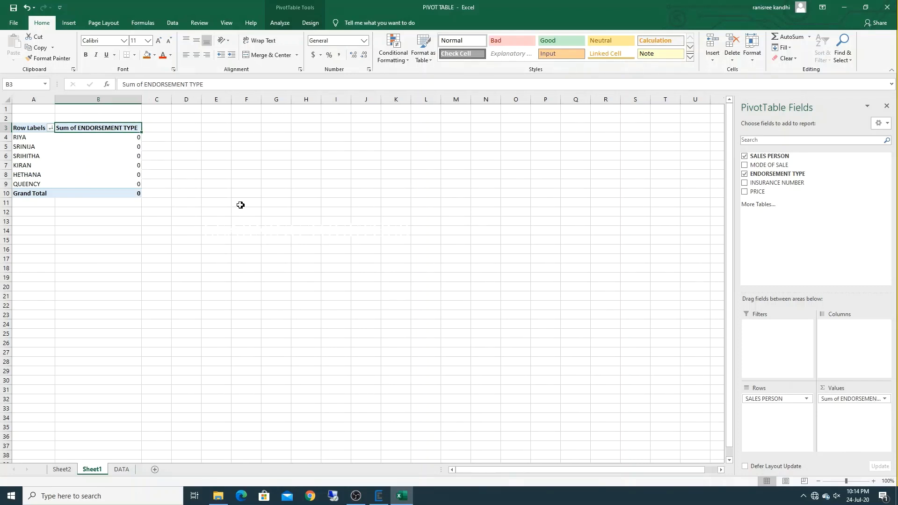
- Switch the ENDORSEMENT TYPE summary back to Count
right_click(75, 128)
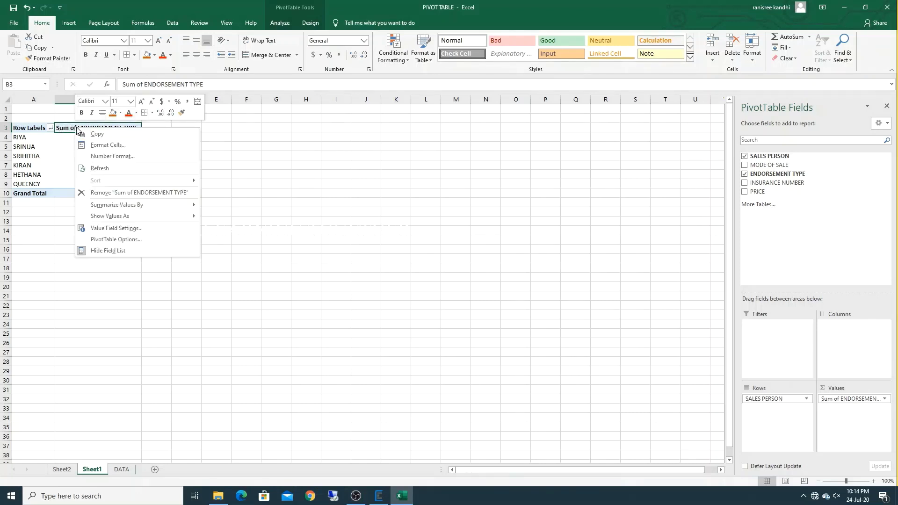
mouse_move(143, 204)
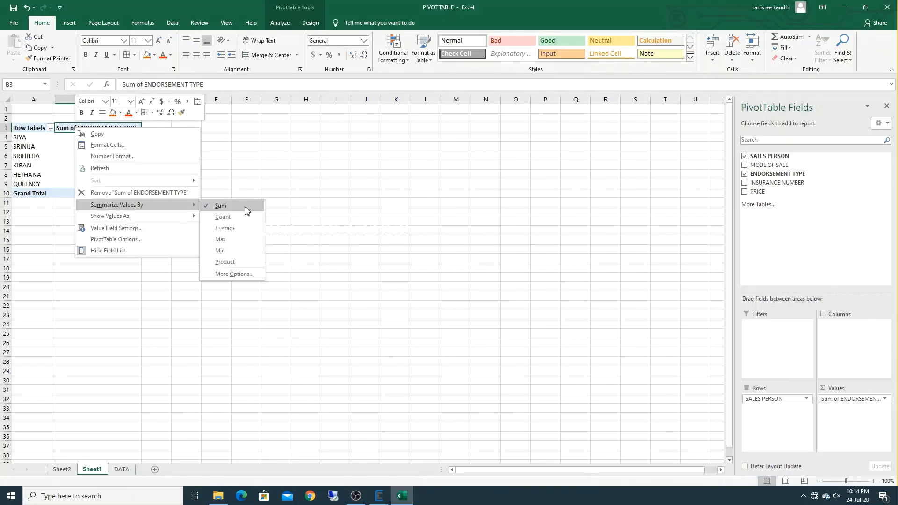
click(229, 217)
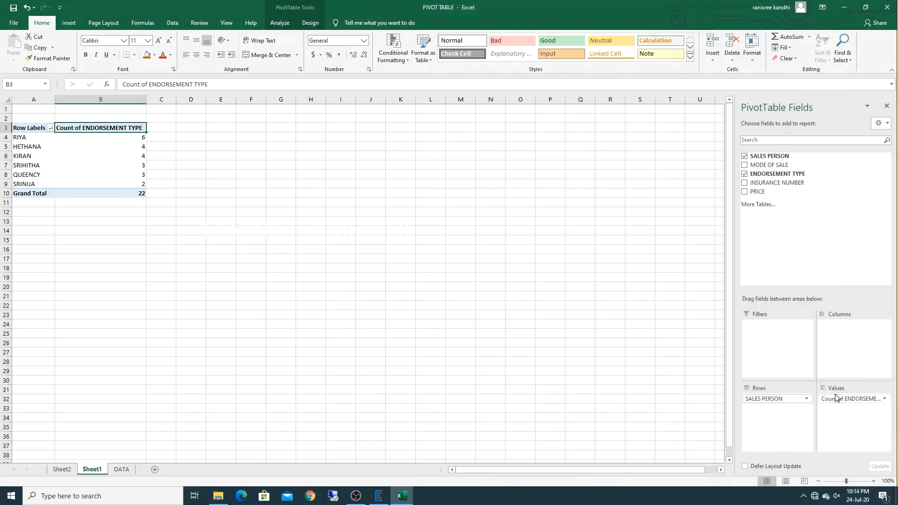
- Replace ENDORSEMENT TYPE with PRICE in the PivotTable's values
drag(828, 399, 647, 375)
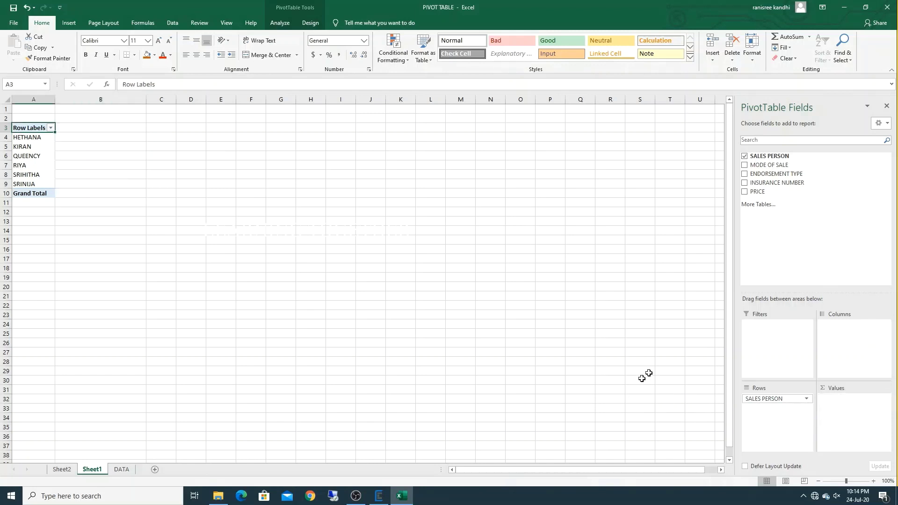
click(744, 191)
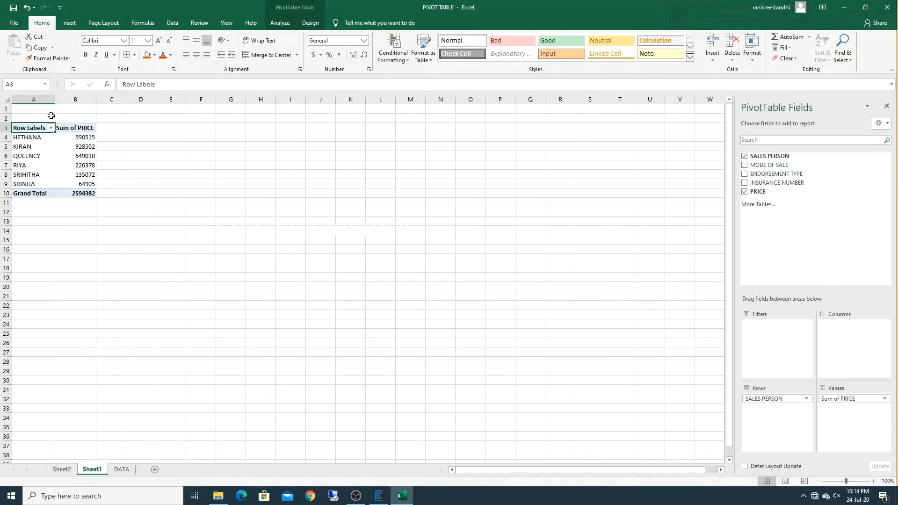
- Summarize the PRICE values by Count in the PivotTable
right_click(76, 129)
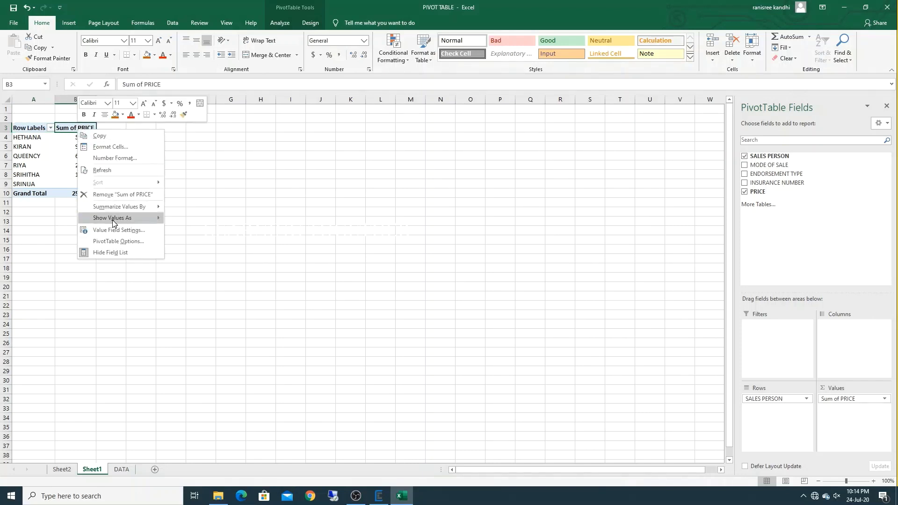
mouse_move(129, 209)
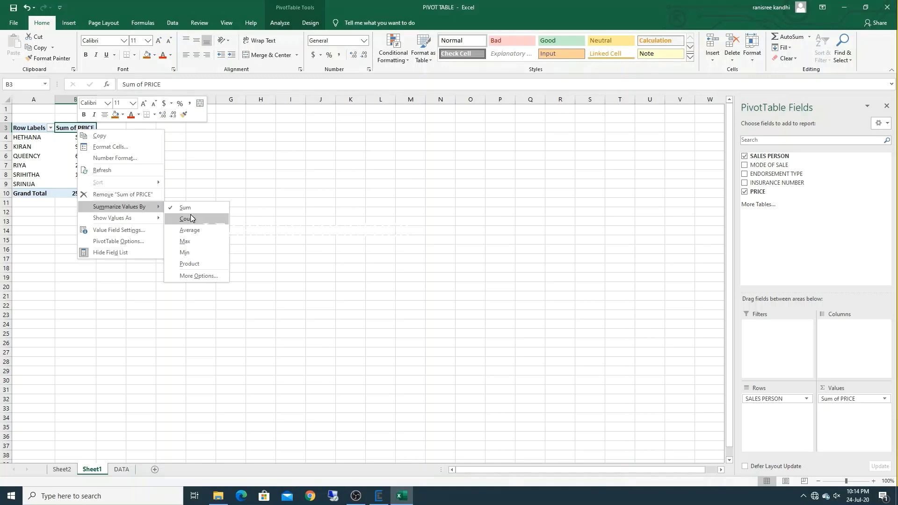
click(190, 218)
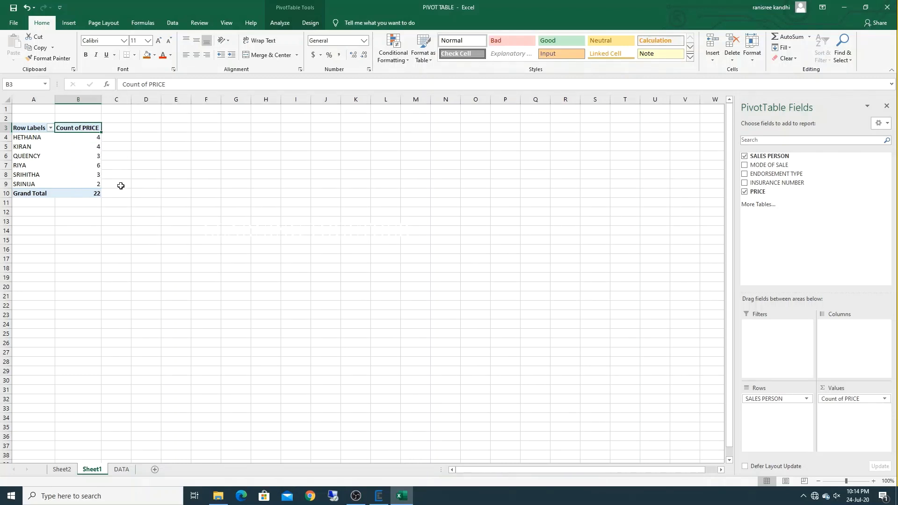
- Summarize the PRICE values by Sum in the PivotTable
right_click(84, 128)
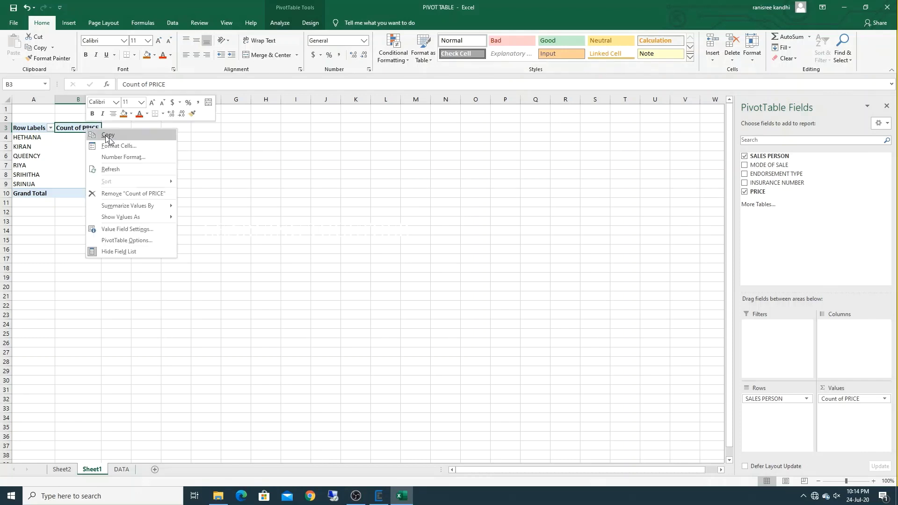
mouse_move(155, 206)
click(195, 207)
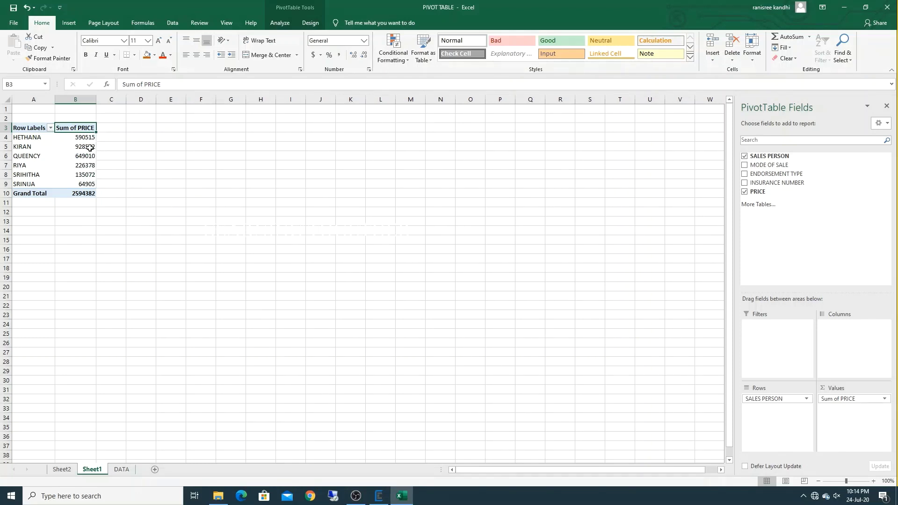
- Sort the Sum of PRICE values for all sales persons from largest to smallest
drag(82, 138, 91, 186)
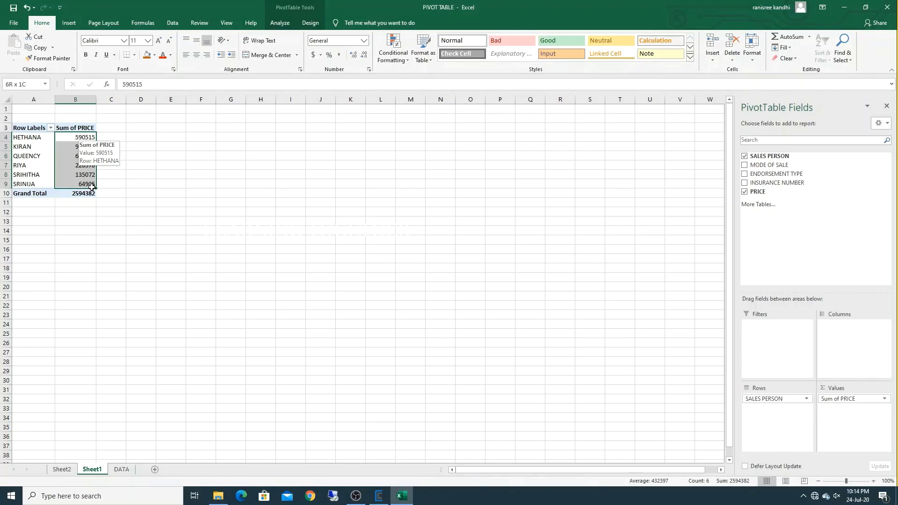
drag(91, 186, 91, 186)
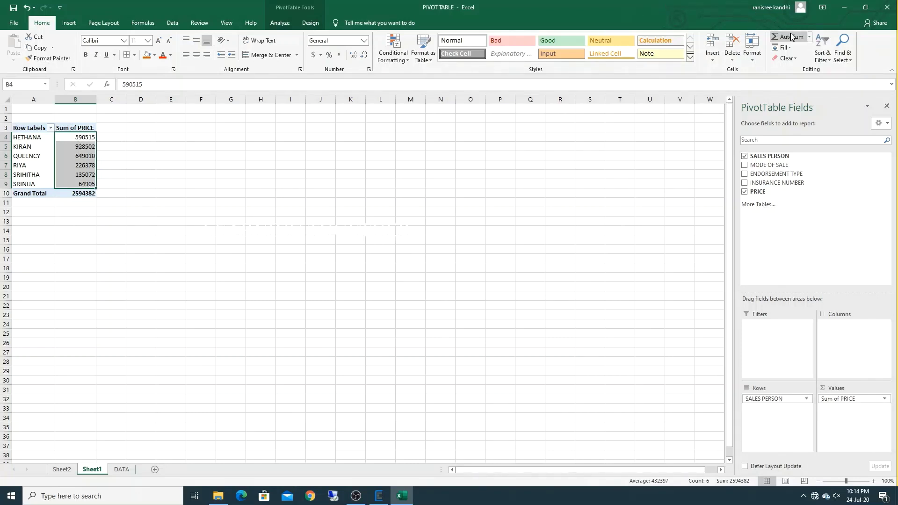
click(822, 52)
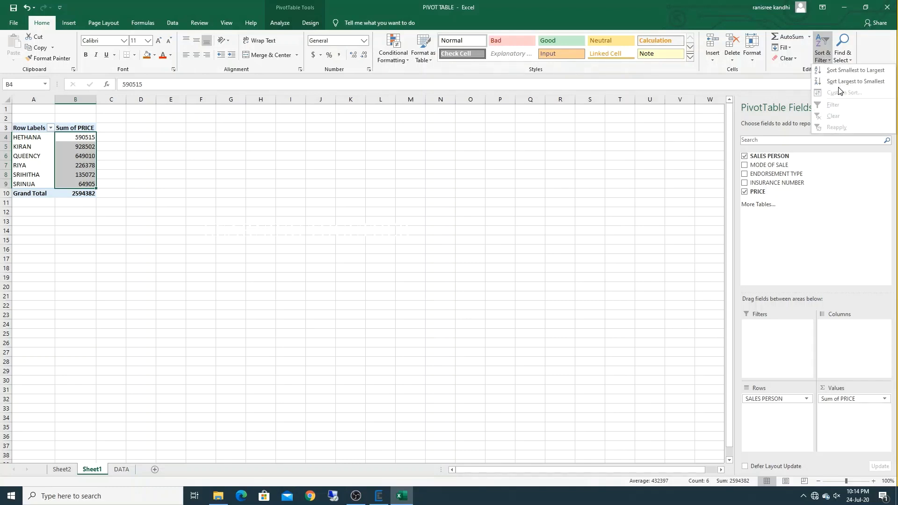
click(836, 83)
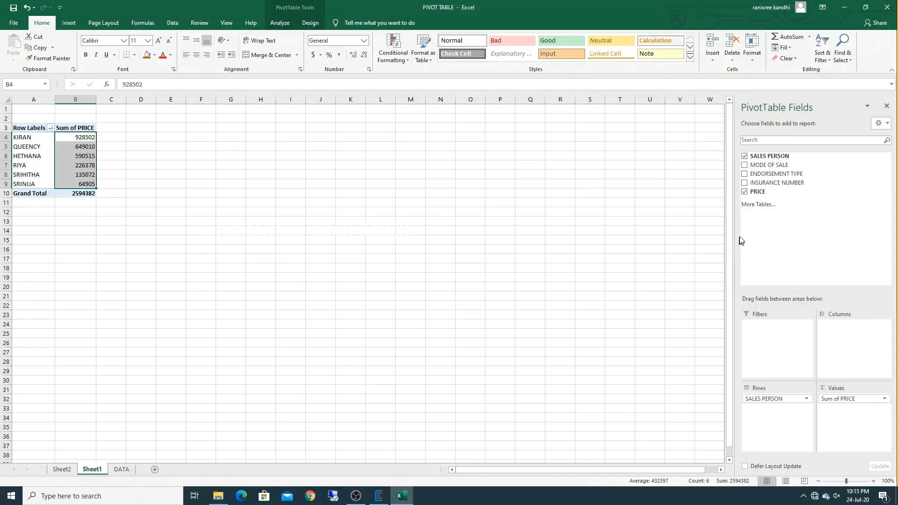
- Add ENDORSEMENT TYPE to the PivotTable and place it in the columns area
click(744, 174)
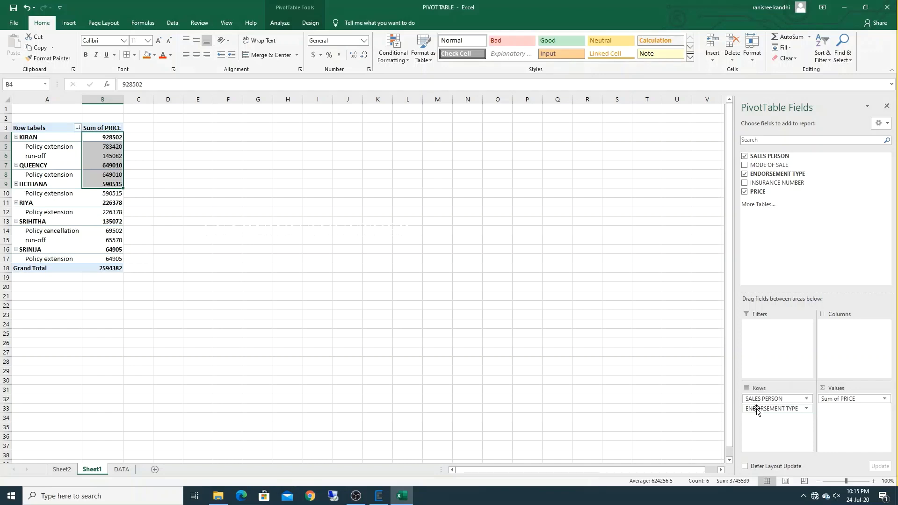
drag(756, 411, 850, 337)
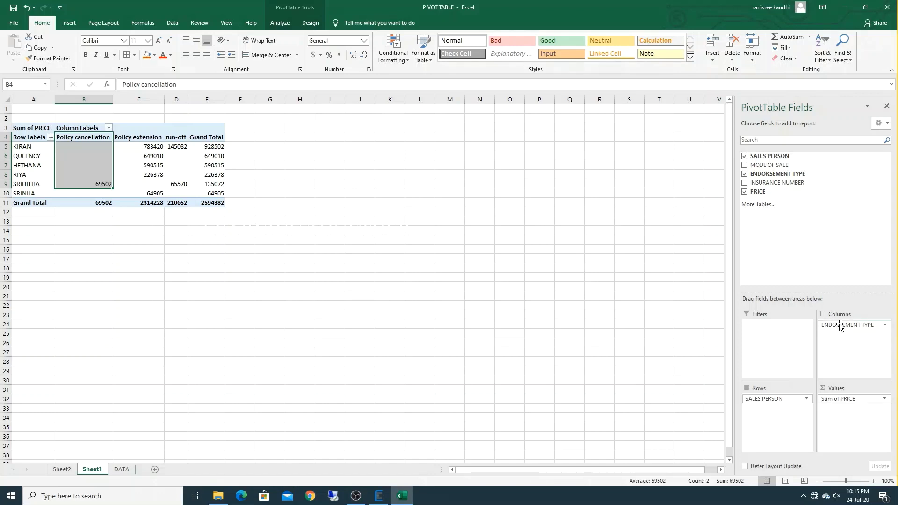
- Move ENDORSEMENT TYPE from the columns to the report filters and filter the PivotTable by Policy cancellation
drag(835, 324, 776, 330)
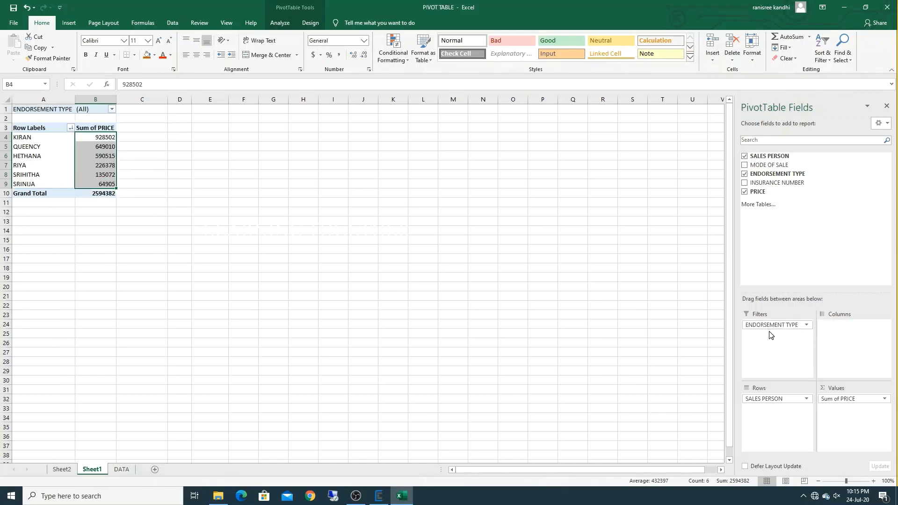
click(112, 110)
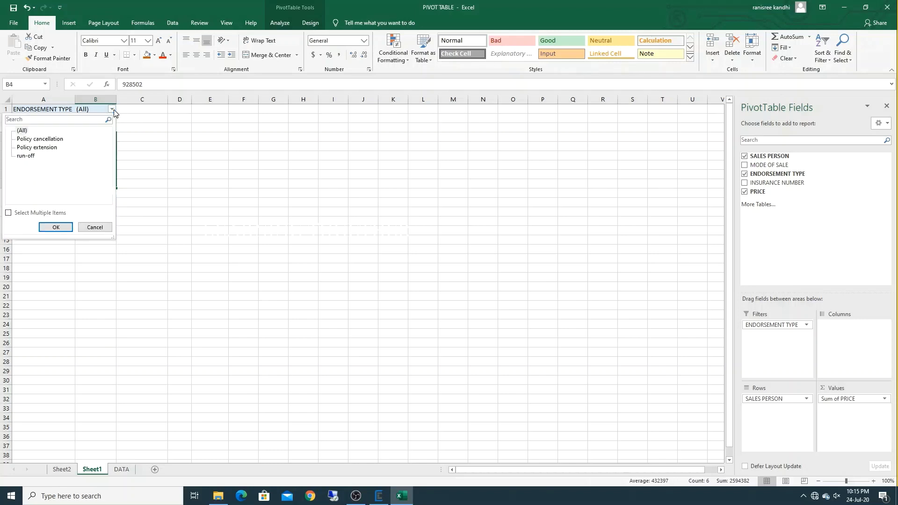
click(41, 140)
click(55, 228)
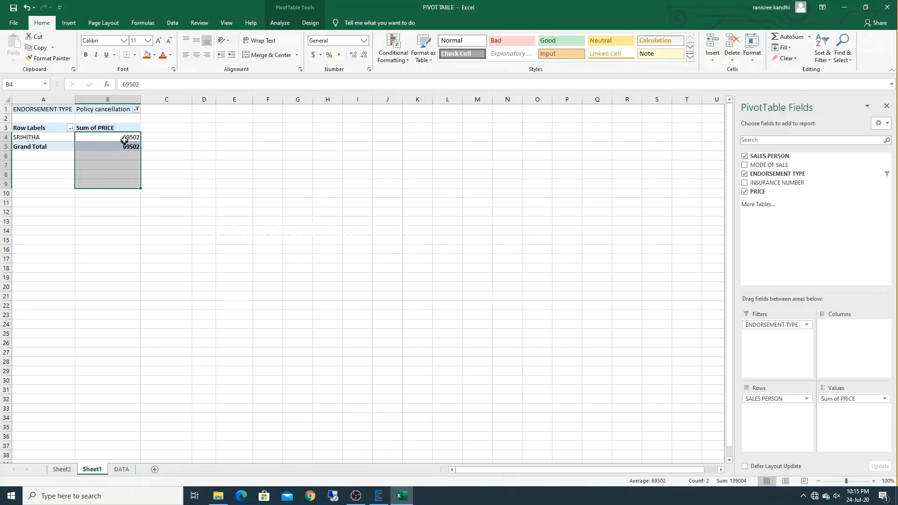
- Change the ENDORSEMENT TYPE report filter to Policy extension
click(137, 109)
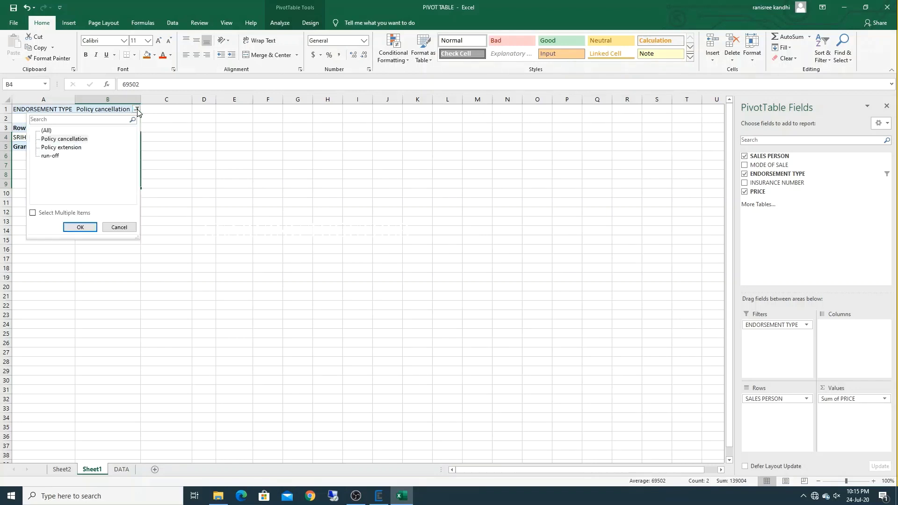
click(61, 148)
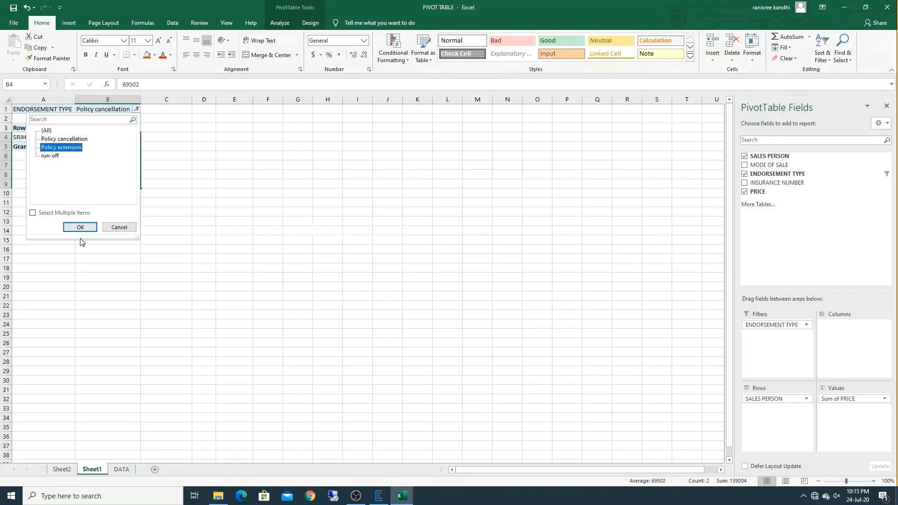
click(75, 228)
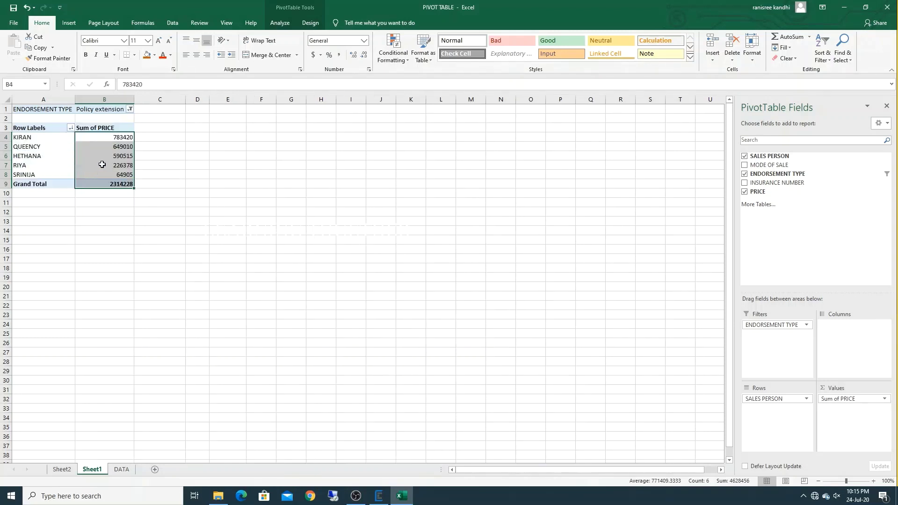
- Change the ENDORSEMENT TYPE report filter to run-off
click(131, 110)
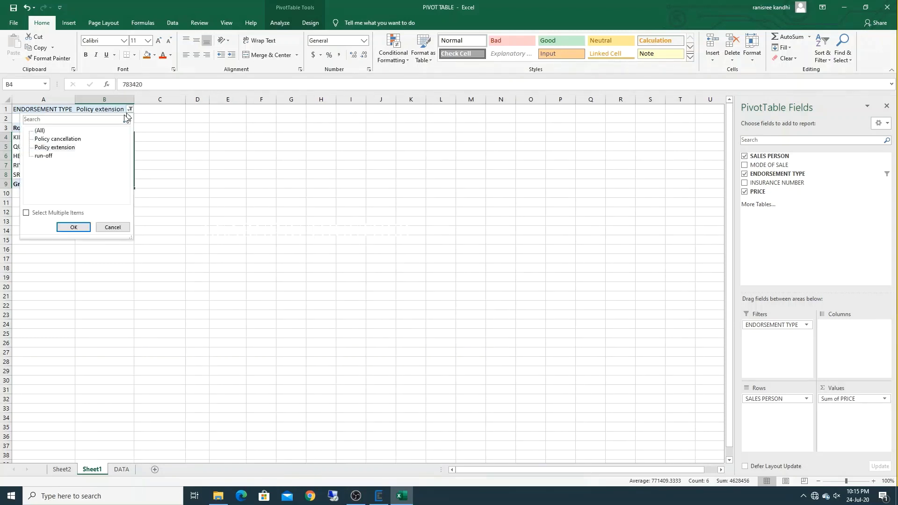
click(45, 156)
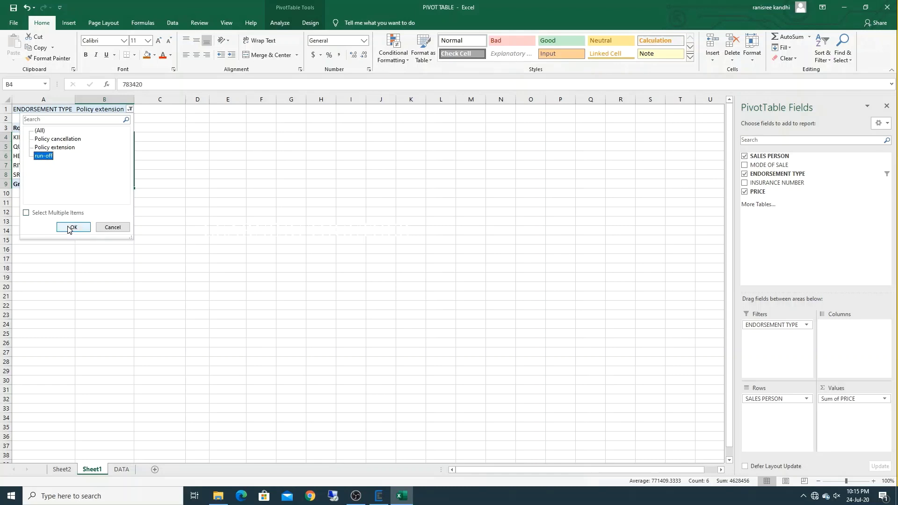
click(70, 227)
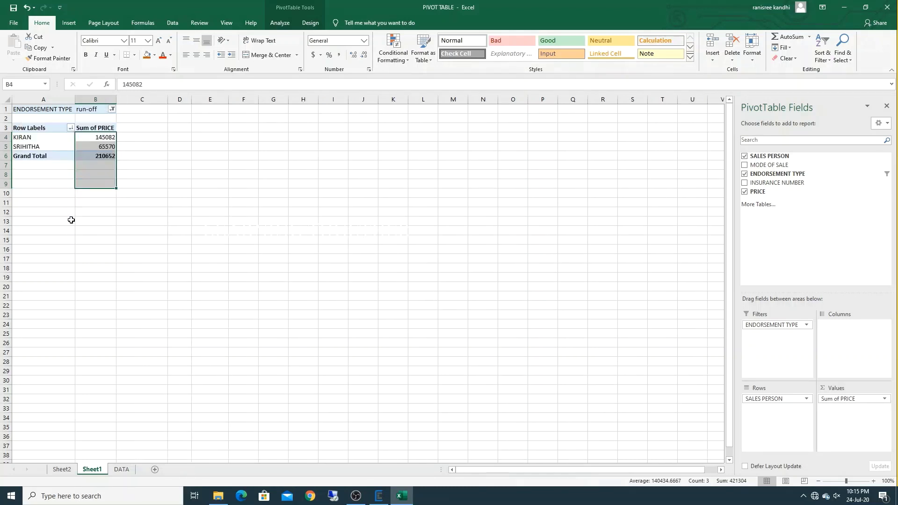
- Reset the ENDORSEMENT TYPE report filter to (All) and remove the field from the PivotTable
click(113, 109)
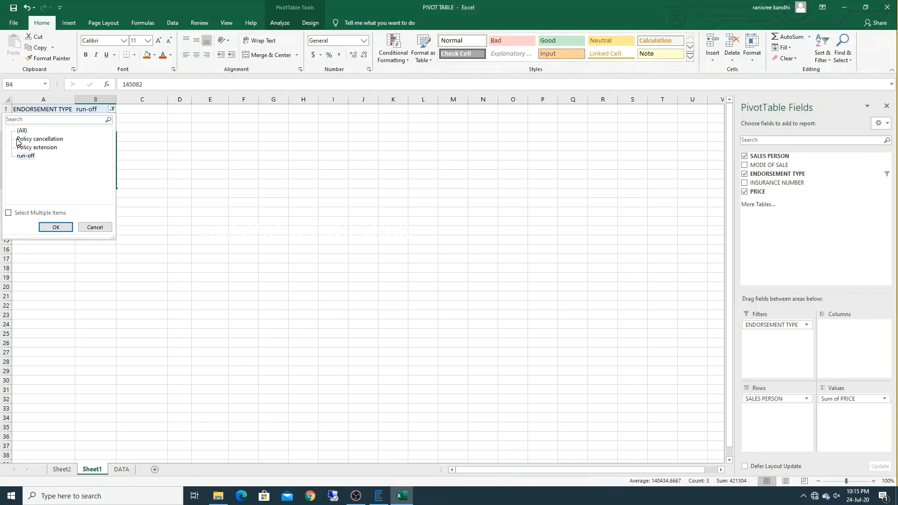
click(24, 131)
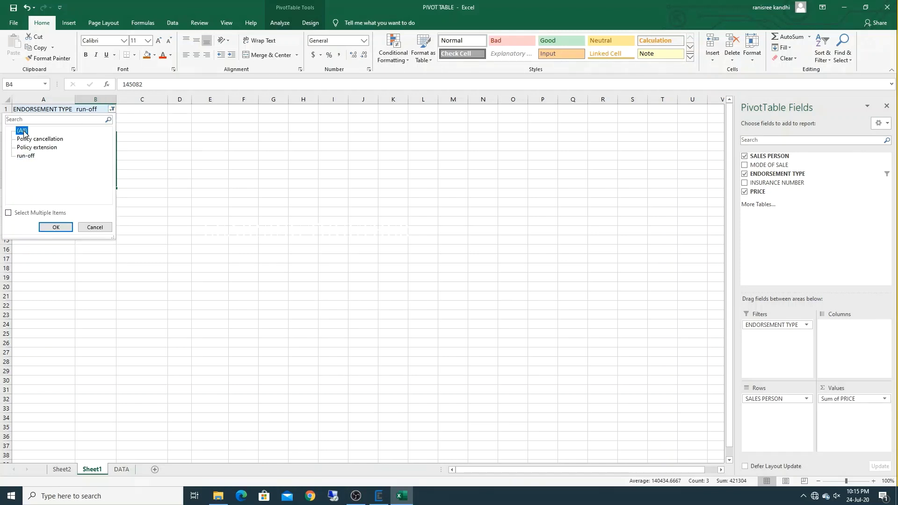
click(51, 227)
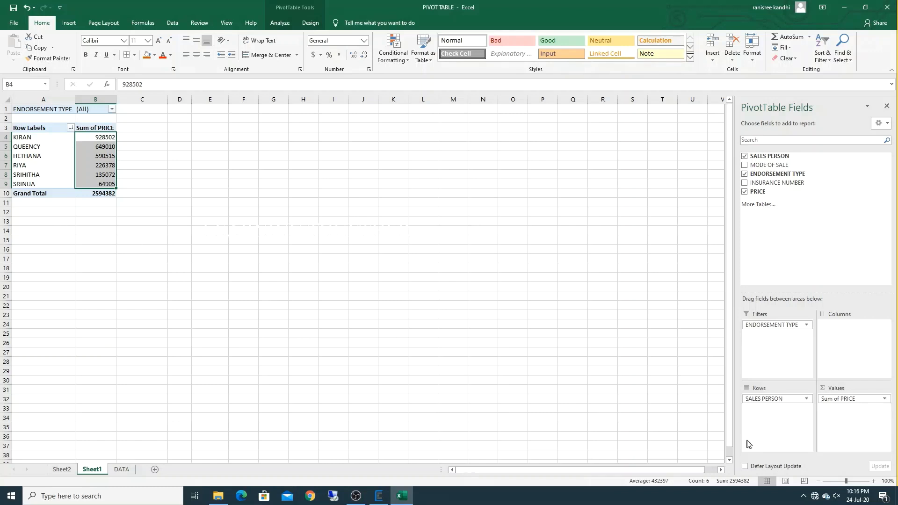
drag(762, 326, 662, 328)
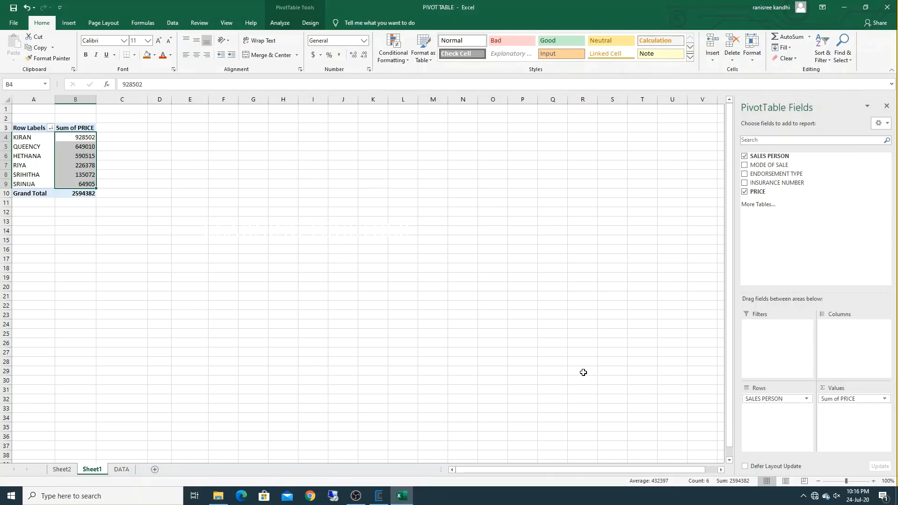
- Insert a Clustered Bar PivotChart of the sales persons' price sums and position it directly beside the PivotTable
click(34, 138)
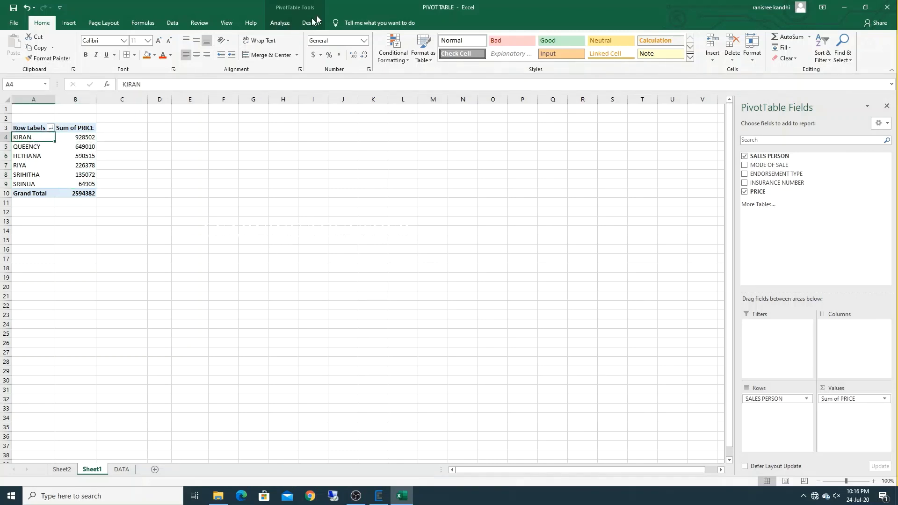
click(278, 24)
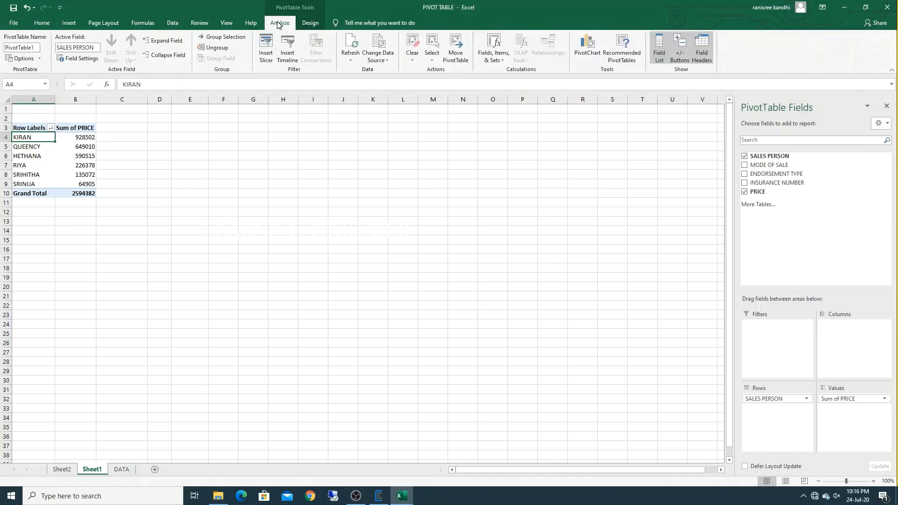
click(584, 47)
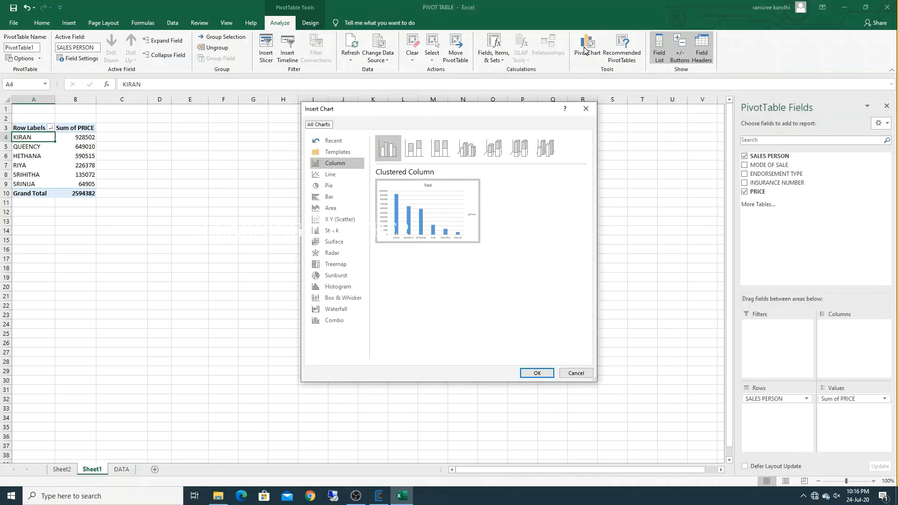
click(326, 196)
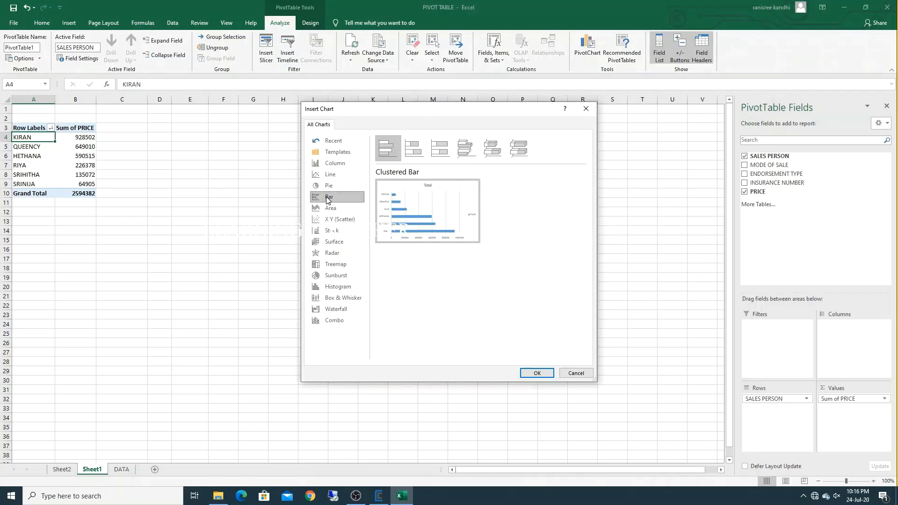
click(536, 374)
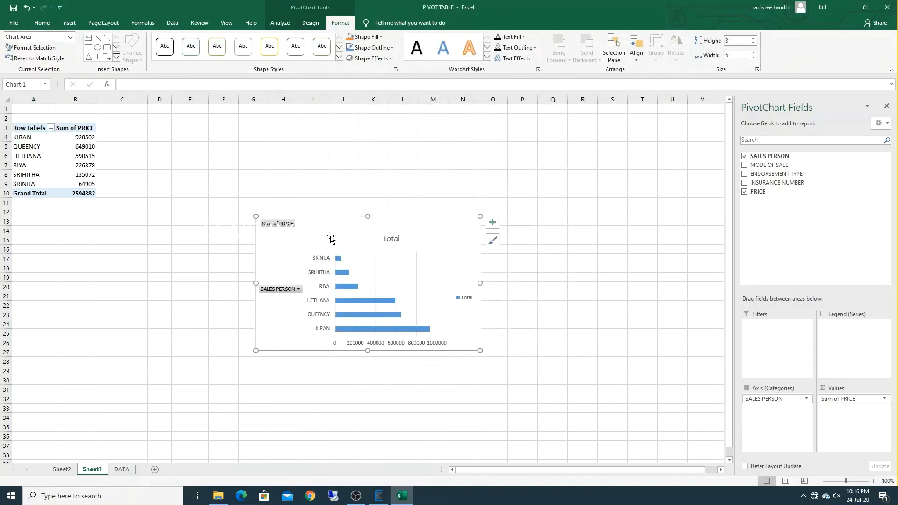
drag(319, 221, 208, 134)
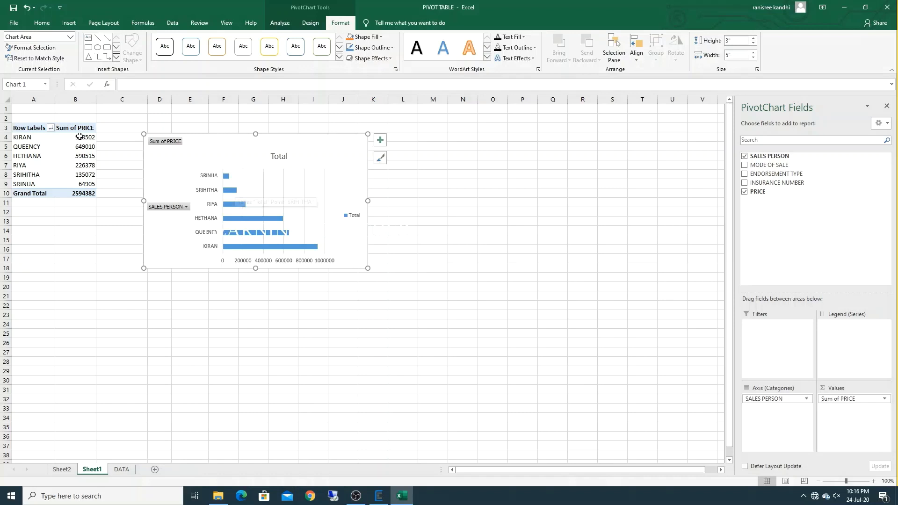
- Sort the PivotChart's bars from smallest to largest
right_click(232, 193)
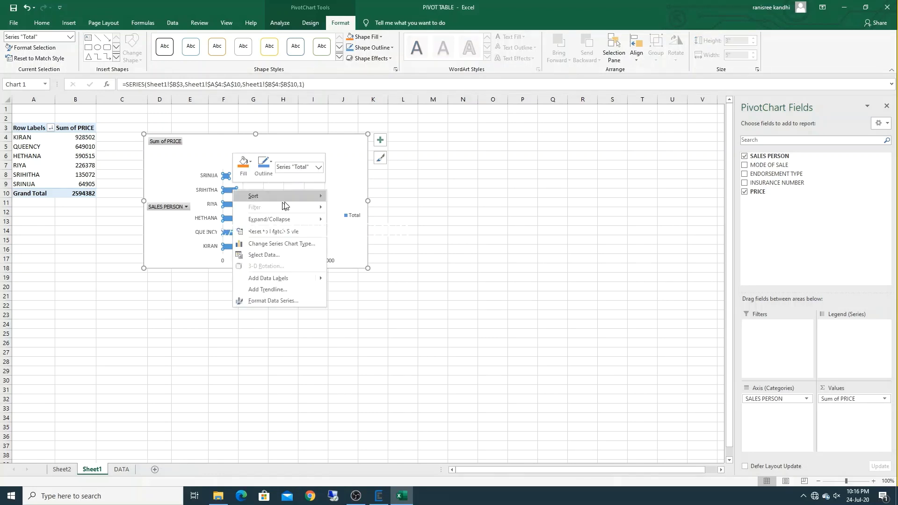
mouse_move(326, 199)
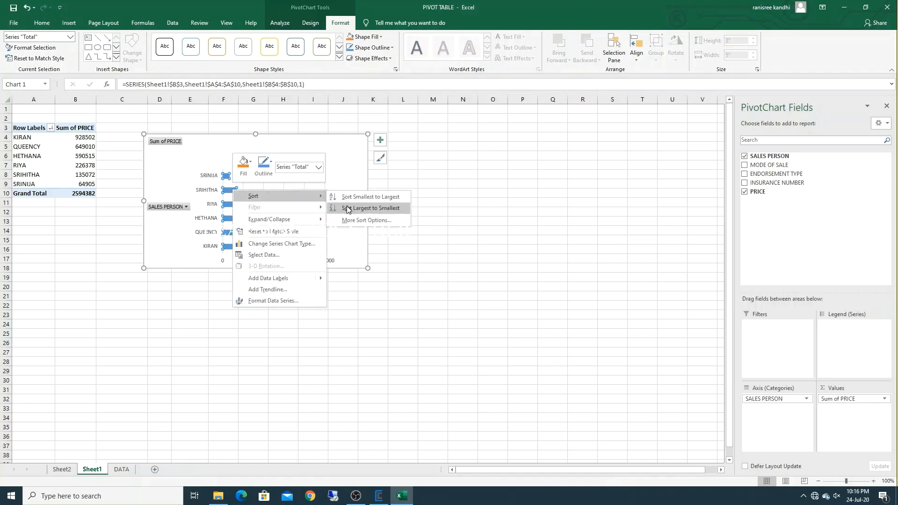
click(355, 198)
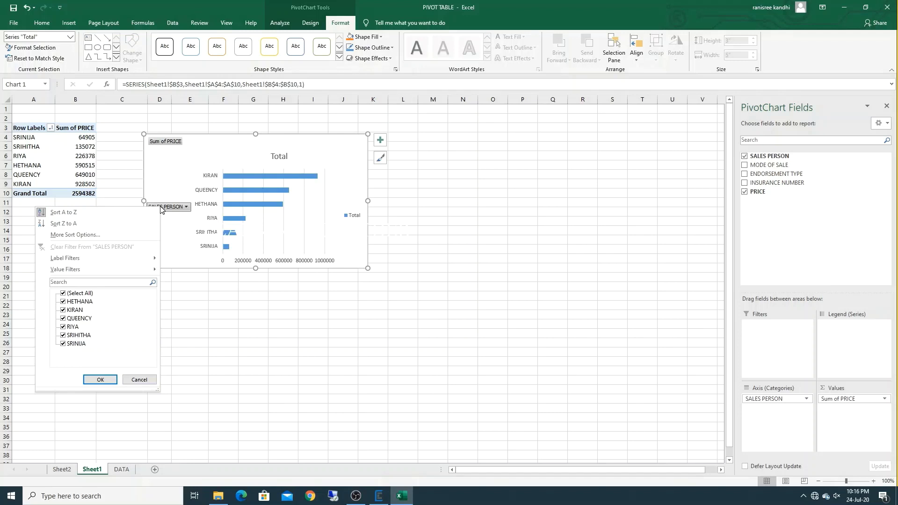
click(174, 174)
- Remove the Sum of PRICE field through its PivotChart field button and undo the removal
click(162, 141)
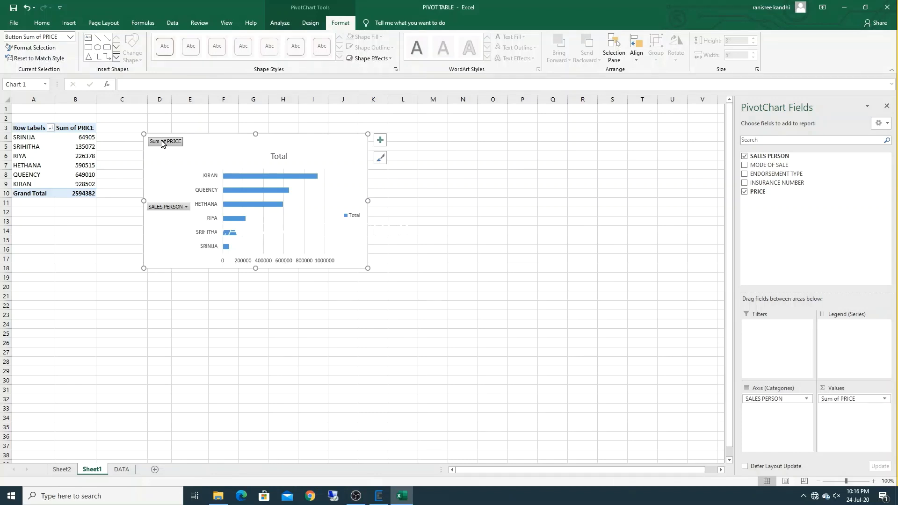
right_click(163, 142)
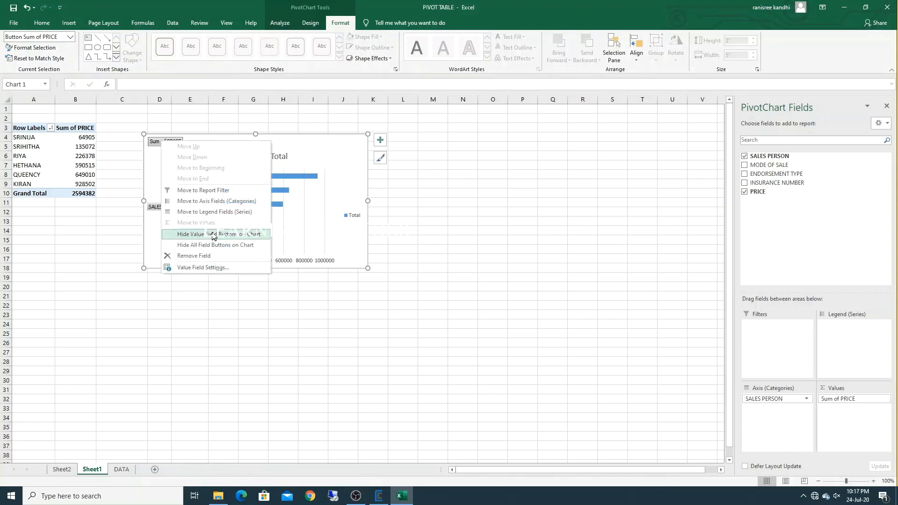
click(199, 255)
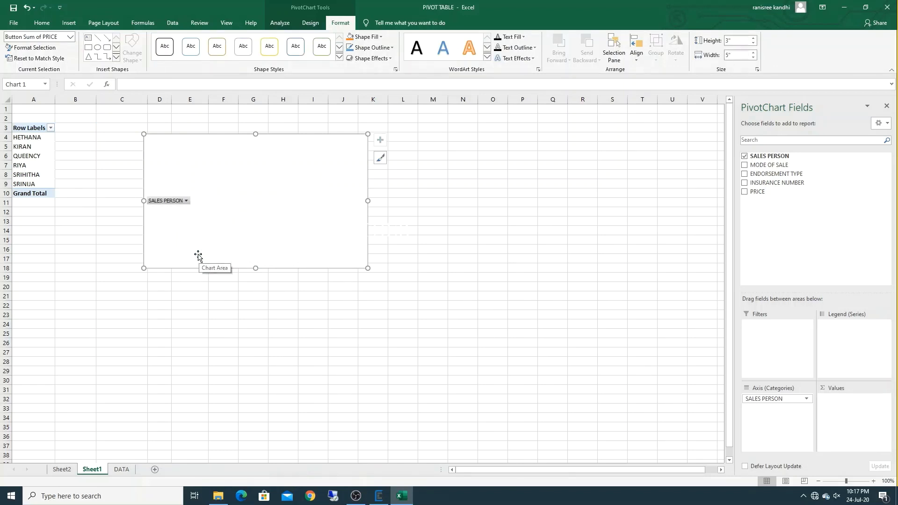
key(ctrl+z)
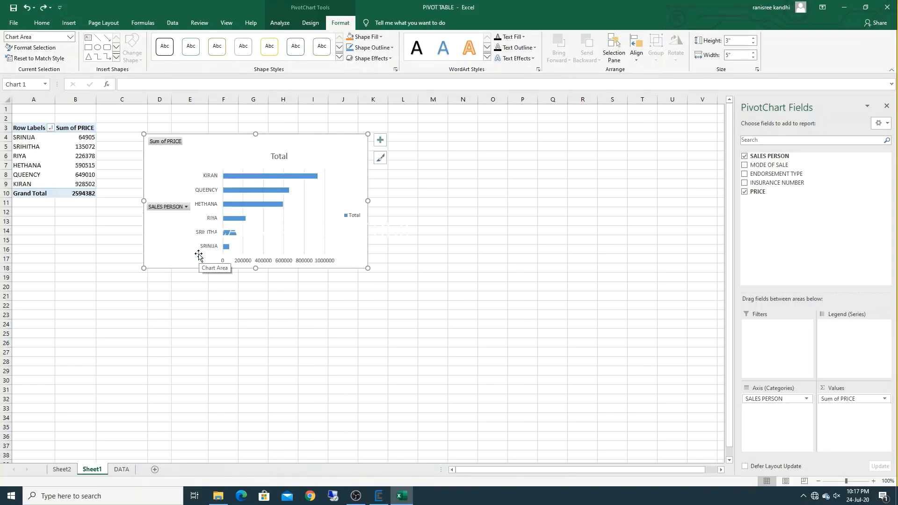
- Hide the value and axis field buttons on the PivotChart and delete its legend
right_click(169, 143)
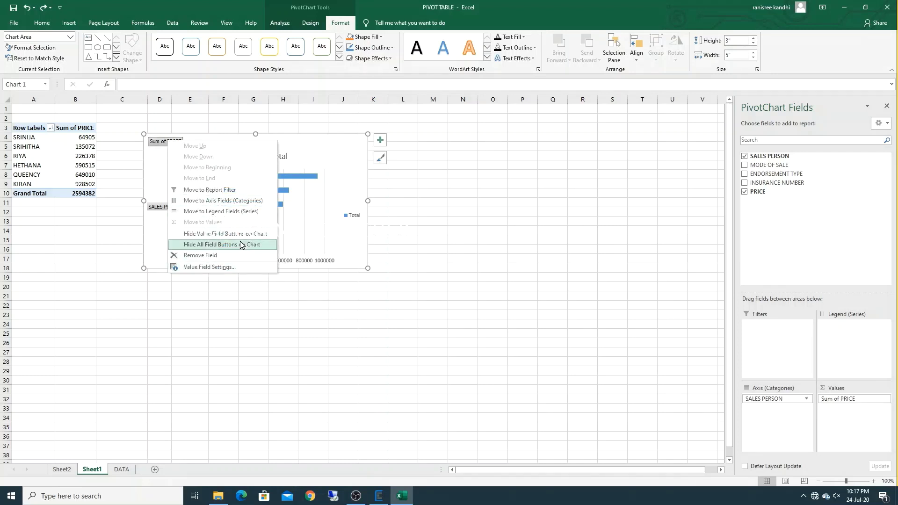
click(232, 236)
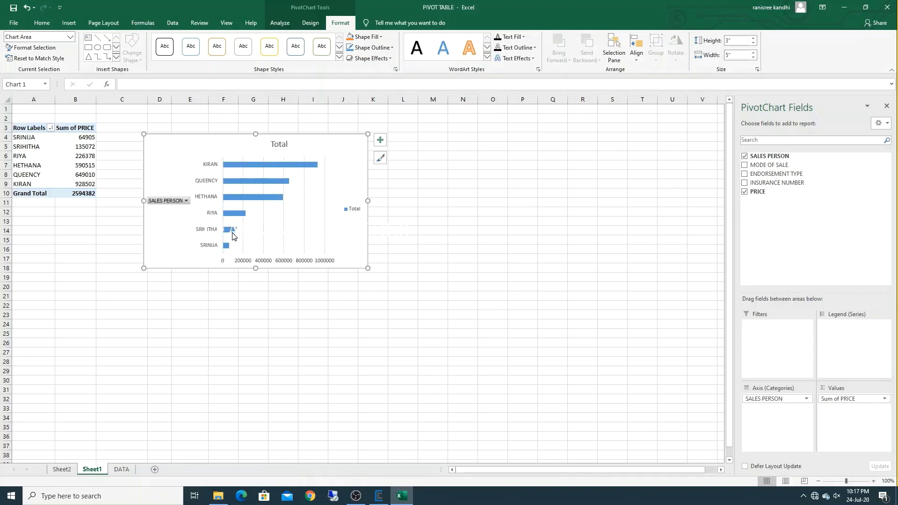
right_click(158, 202)
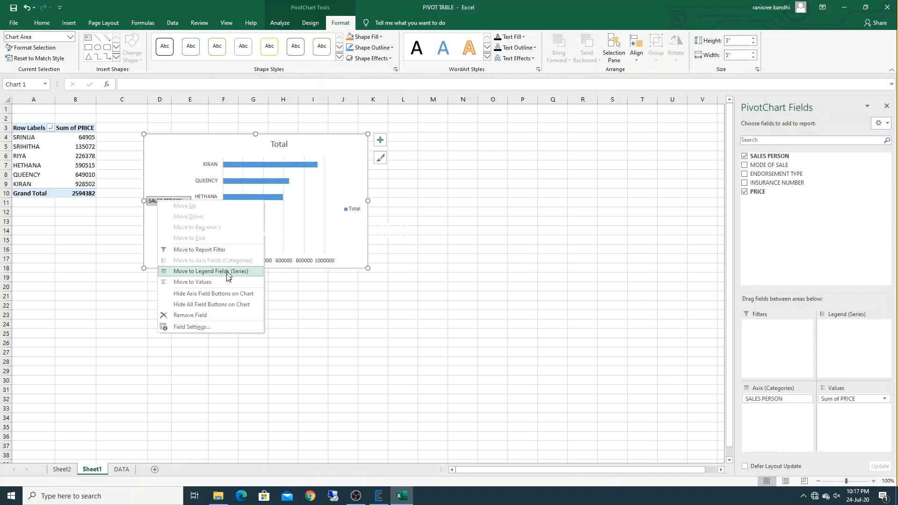
click(196, 295)
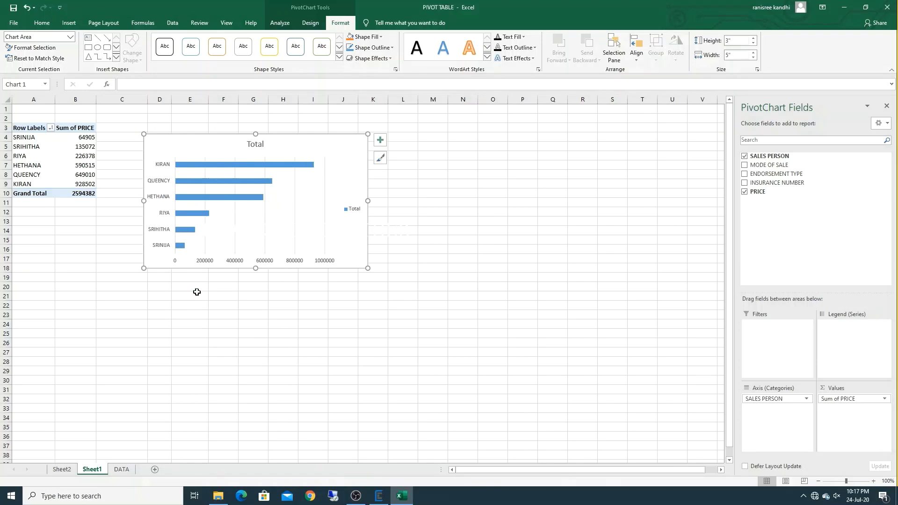
right_click(359, 209)
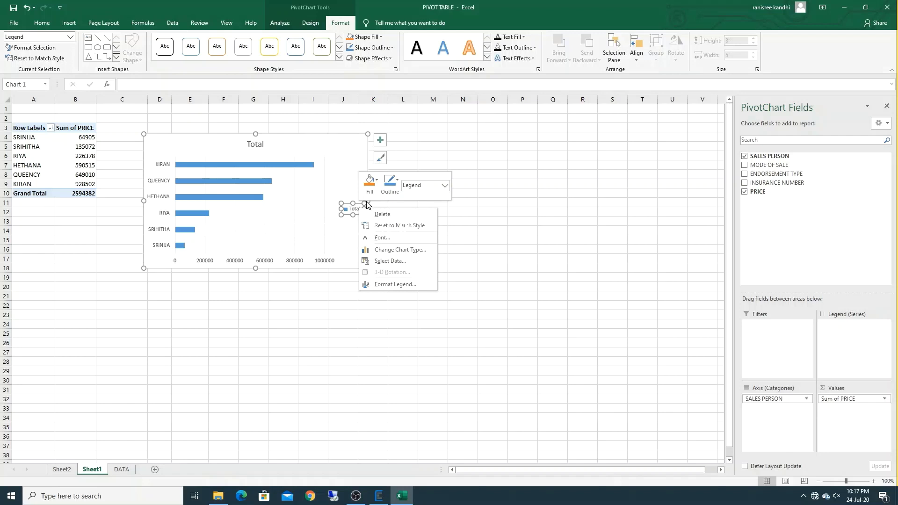
click(383, 214)
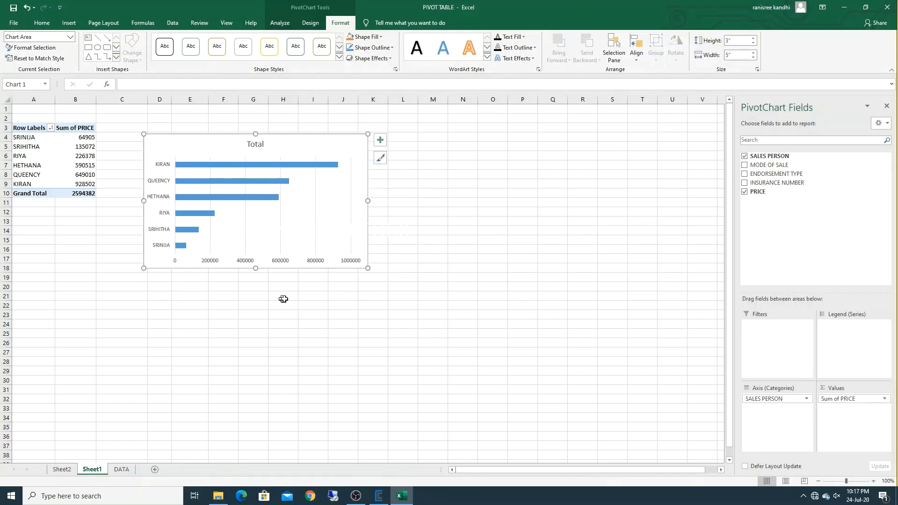
- Change the PivotChart's title to PRICE
click(264, 144)
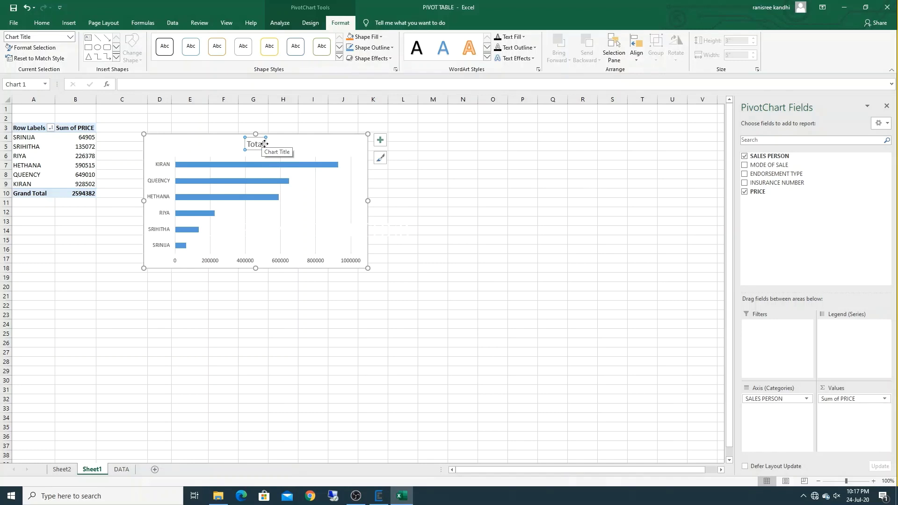
drag(264, 144, 263, 145)
double_click(259, 146)
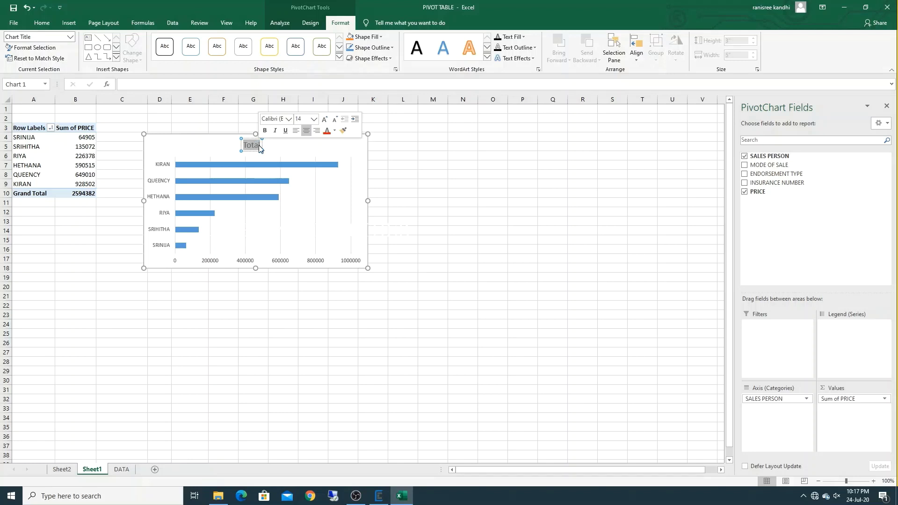
text(PRICE)
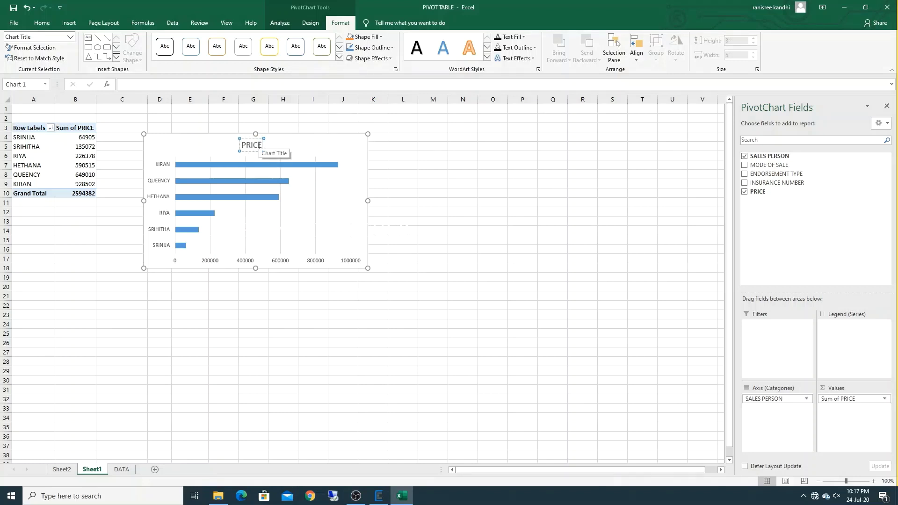
click(145, 313)
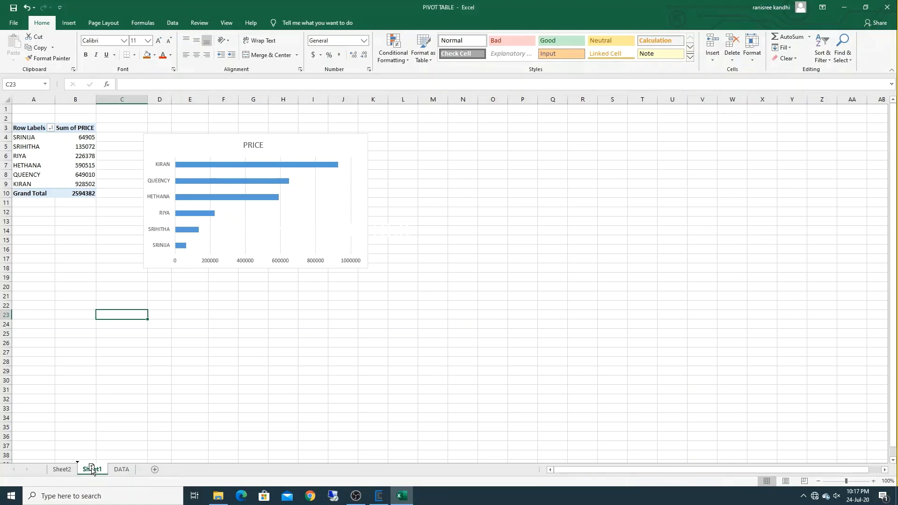
- Duplicate Sheet1 with its PivotTable and chart, placing the copy between the original and the DATA sheet
drag(92, 469, 114, 467)
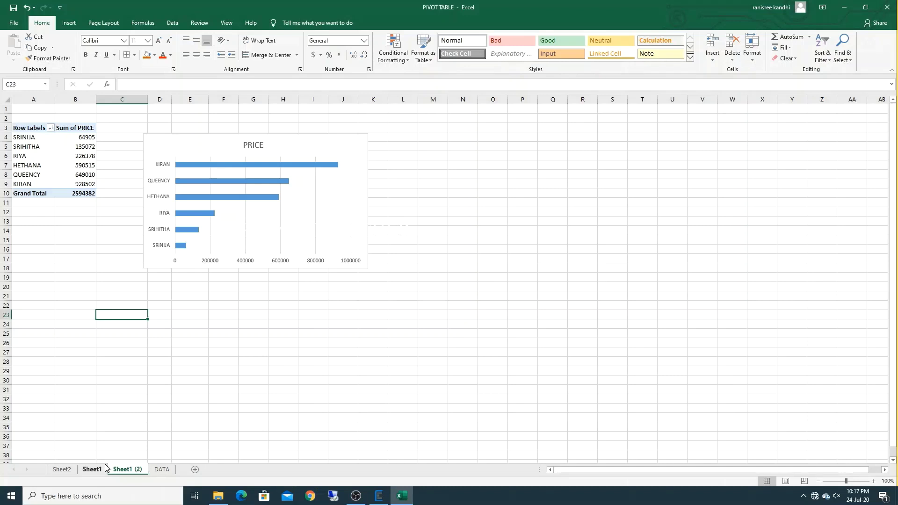
click(96, 469)
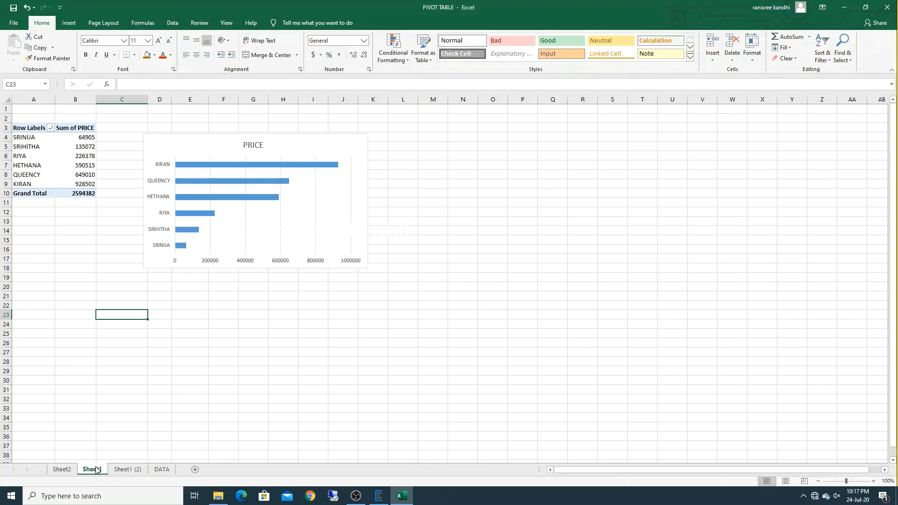
click(131, 470)
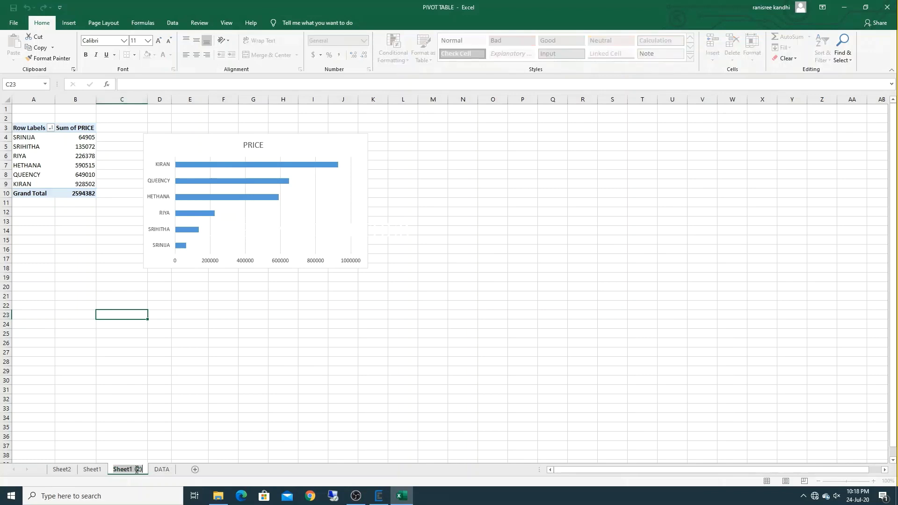
- Rename the original Sheet1 as PRICE BY SALES PERSON
ctrl+click(97, 472)
click(97, 472)
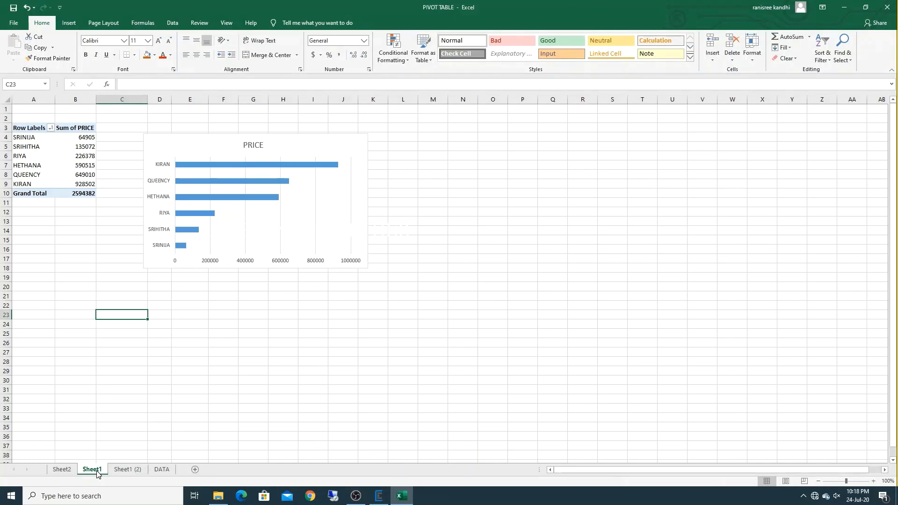
double_click(92, 469)
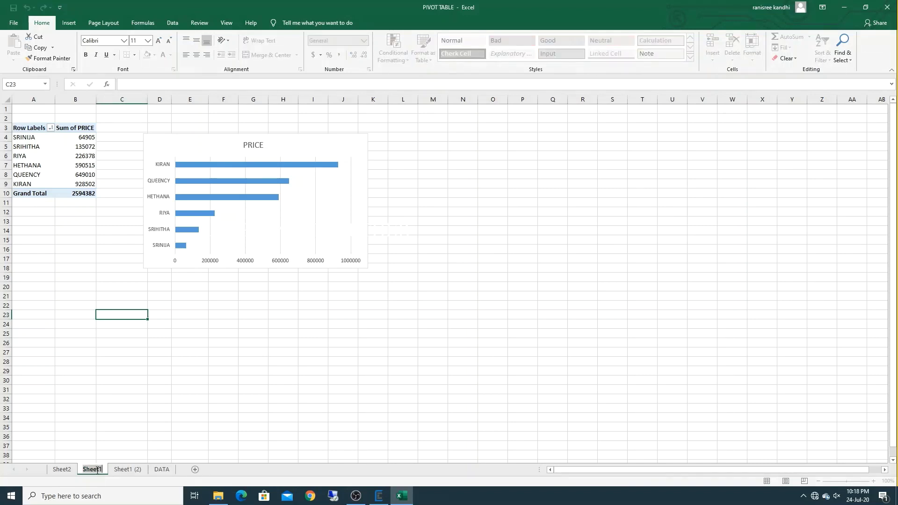
text(PRO)
key(BackSpace)
text(ICE BY)
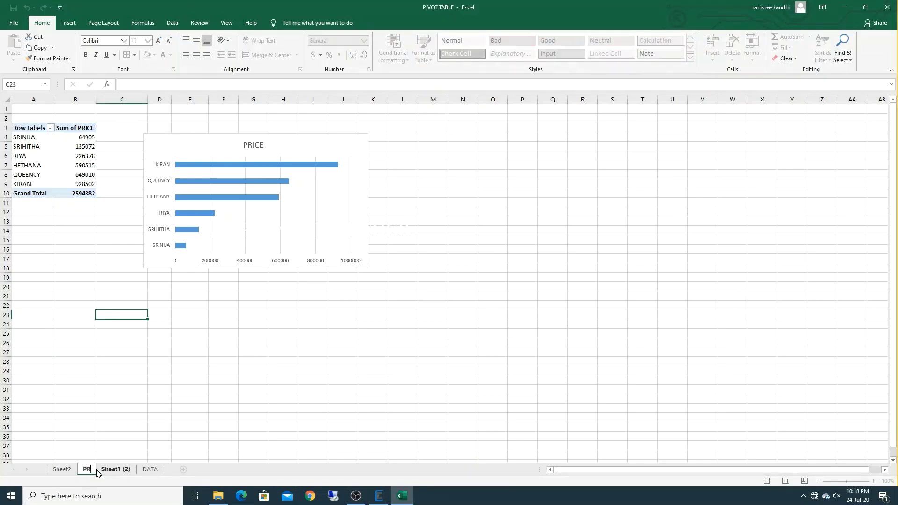
text( SA)
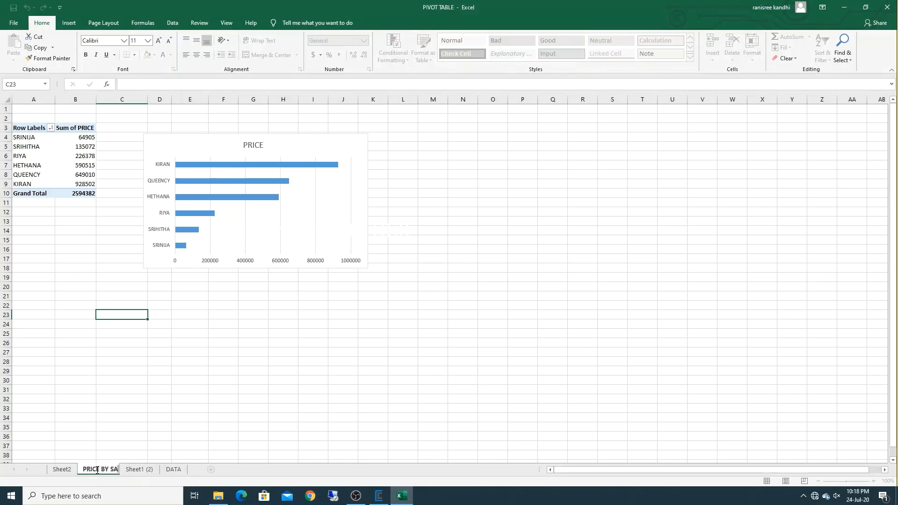
text(LES PERSON)
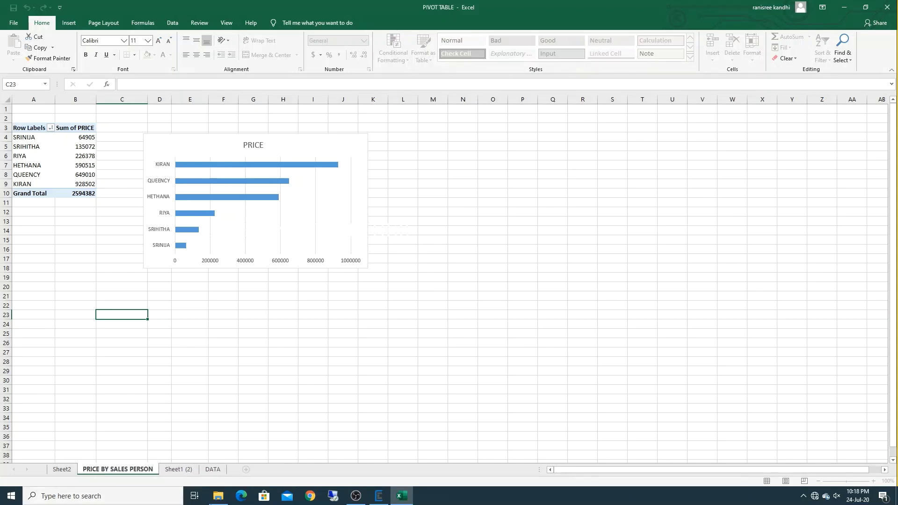
- On the Sheet1 (2) copy, replace the SALES PERSON row field of the PivotTable with ENDORSEMENT TYPE
click(181, 469)
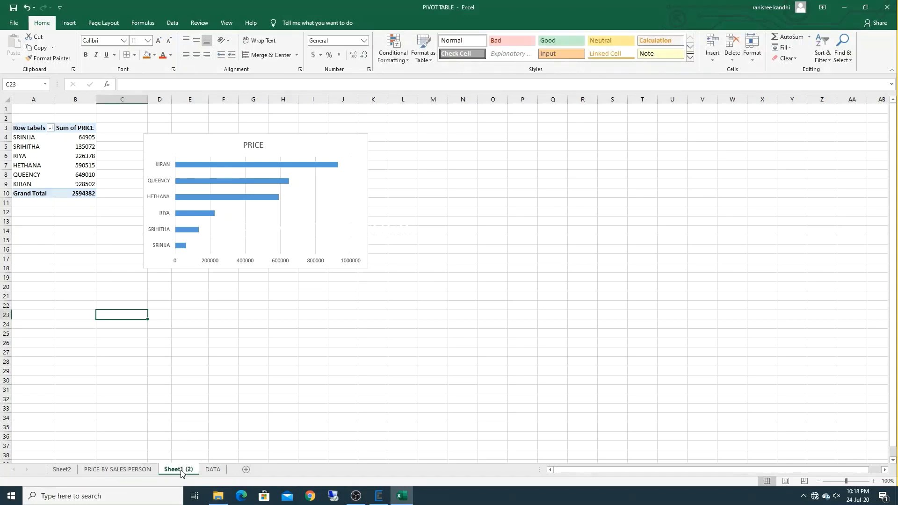
click(70, 147)
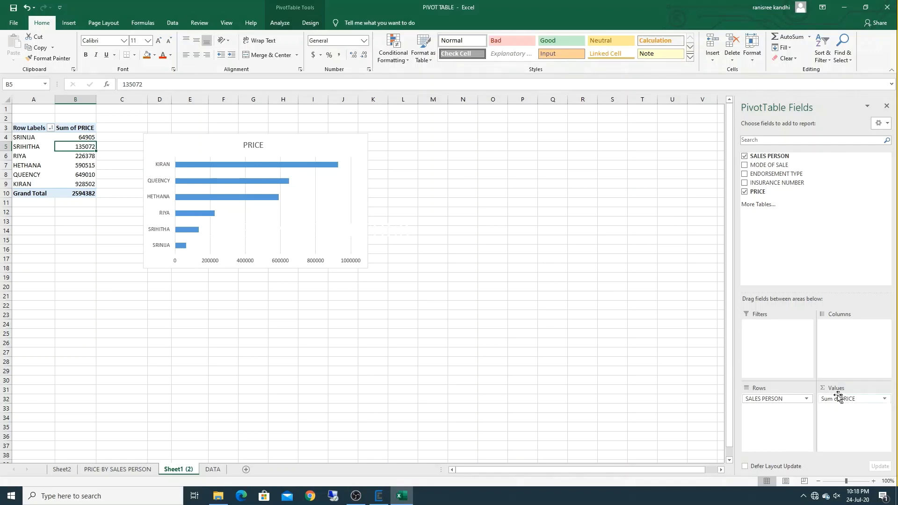
drag(759, 401, 695, 407)
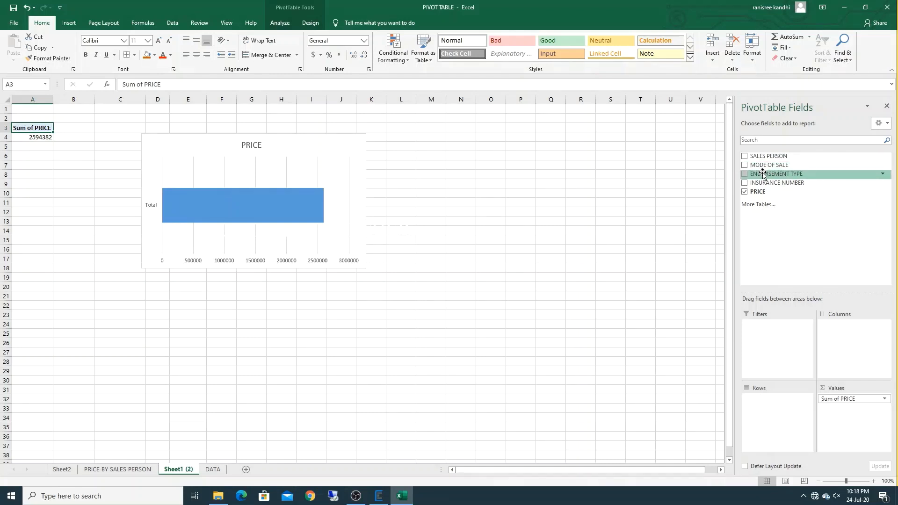
drag(762, 173, 769, 435)
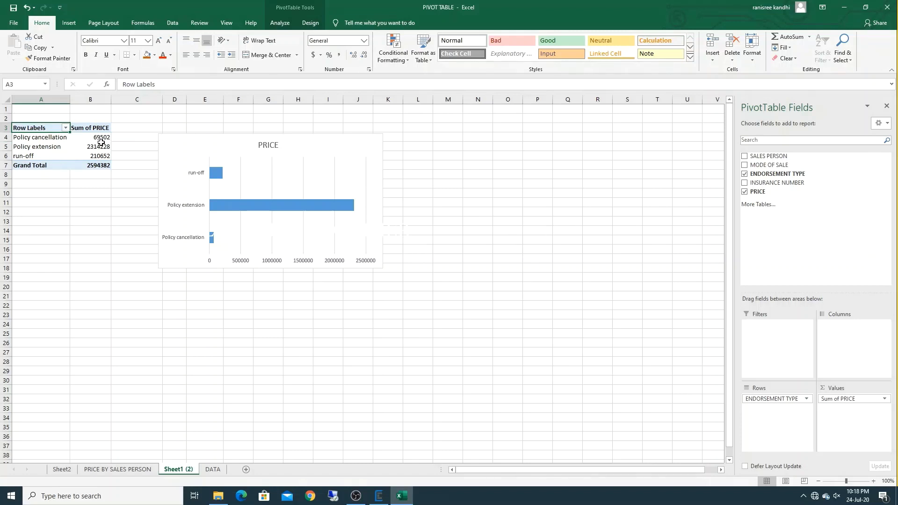
- Sort the endorsement types' price sums in the PivotTable from largest to smallest
drag(97, 139, 108, 157)
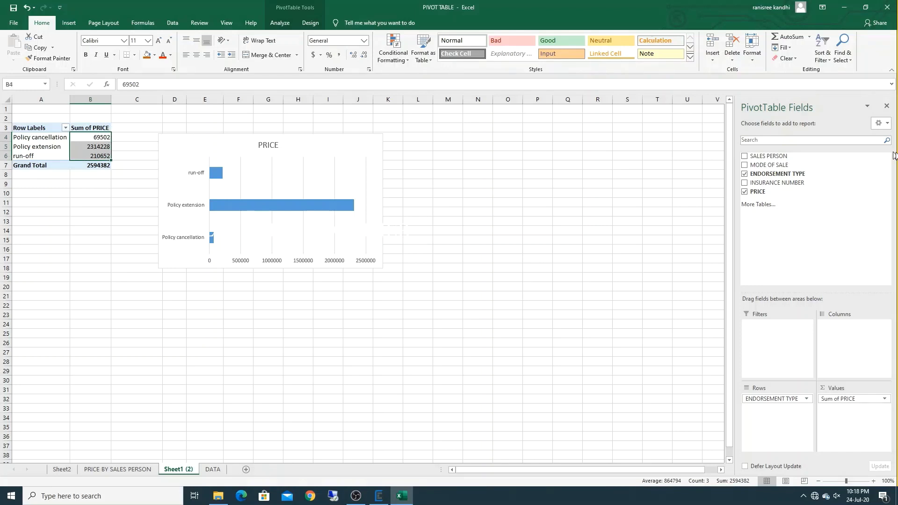
click(822, 58)
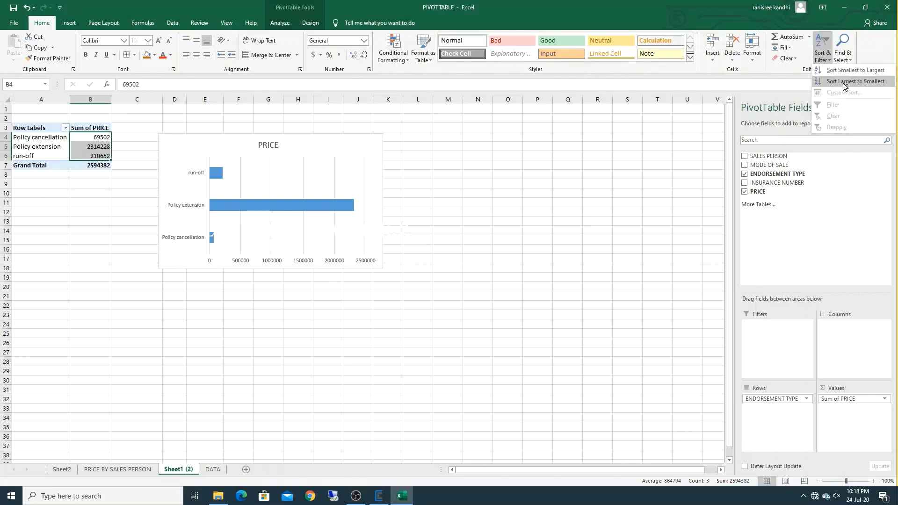
click(844, 81)
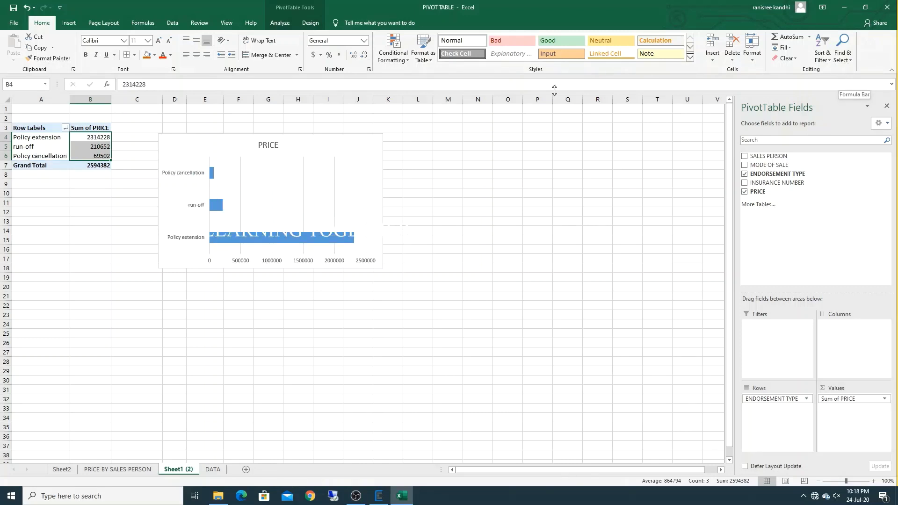
- Sort the bars of the endorsement type chart from smallest to largest
click(215, 208)
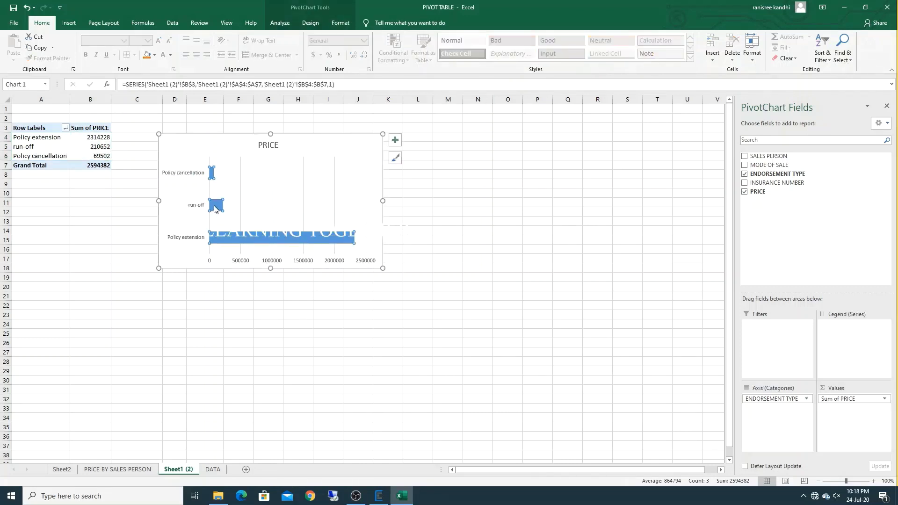
right_click(215, 208)
mouse_move(265, 211)
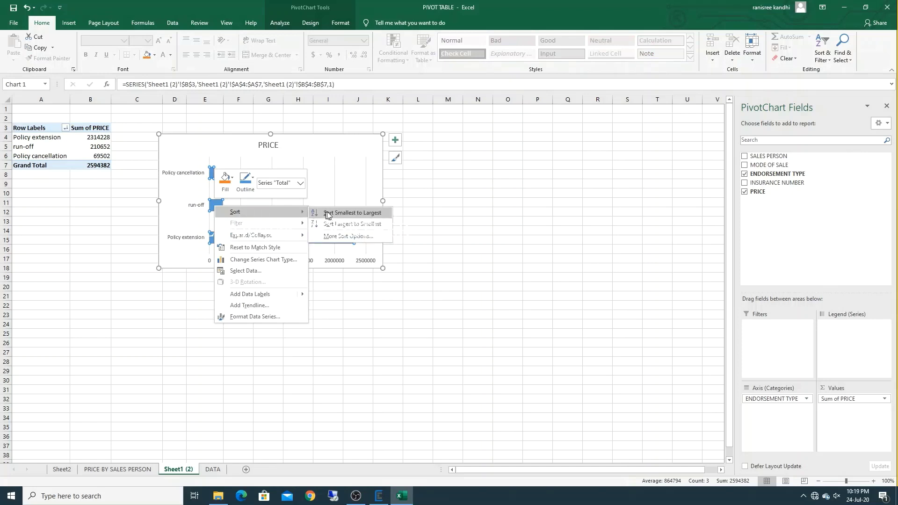
click(336, 213)
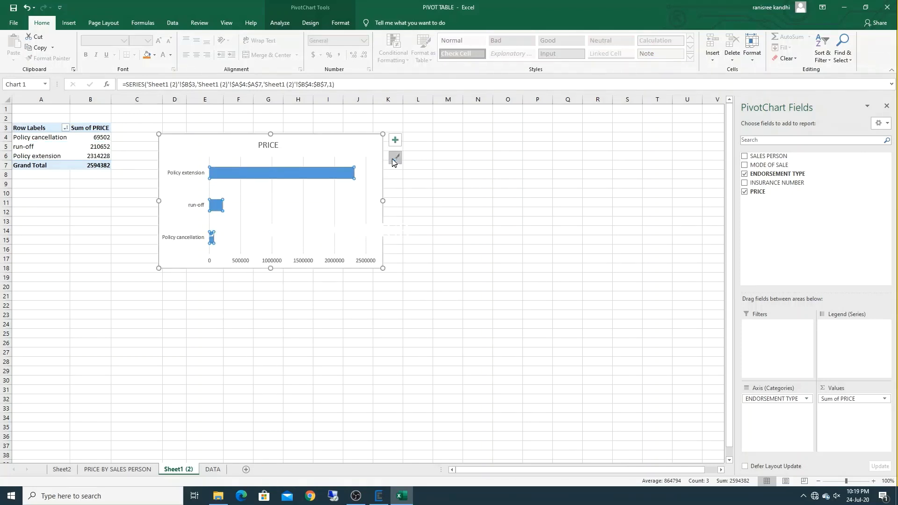
- Try the orange-led colorful palette on the endorsement type chart, and settle on the monochromatic gold palette
click(394, 158)
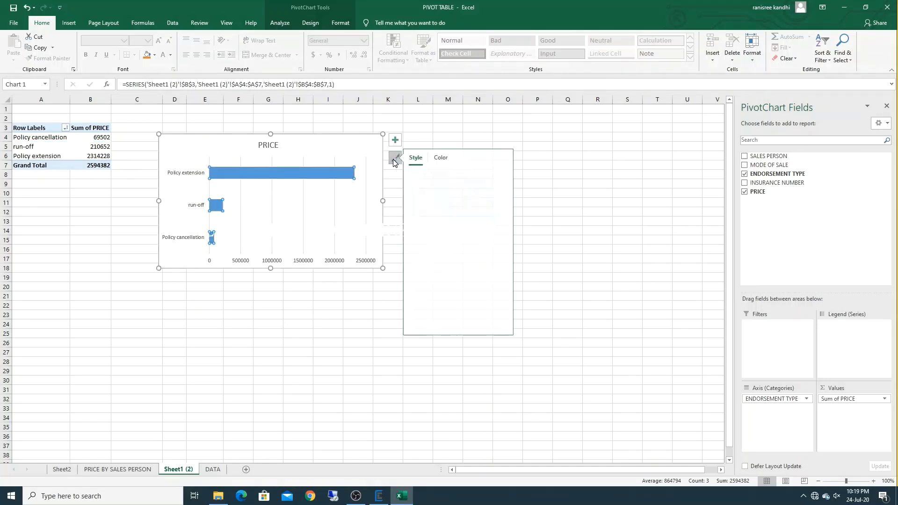
click(447, 158)
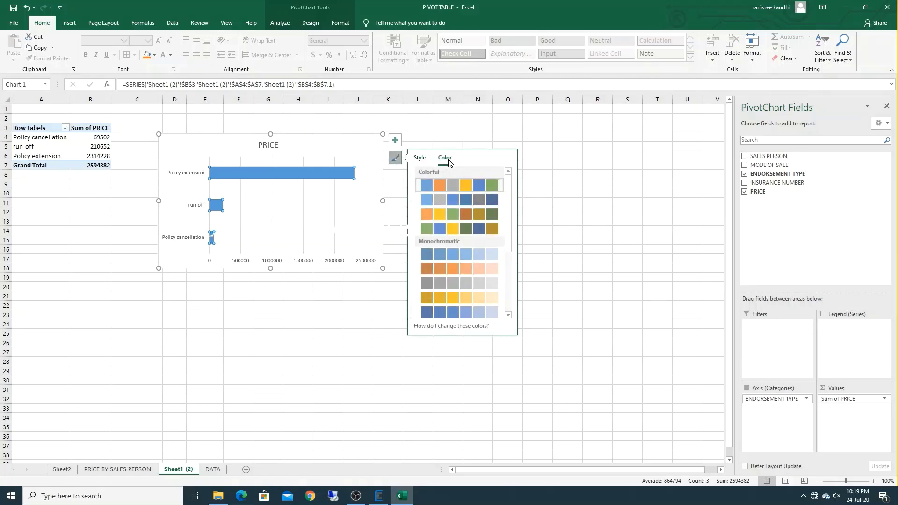
click(439, 215)
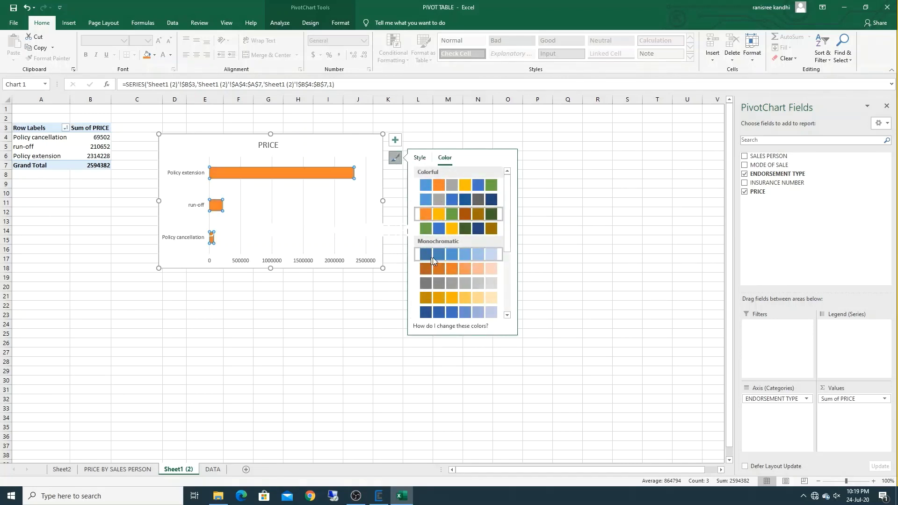
click(439, 296)
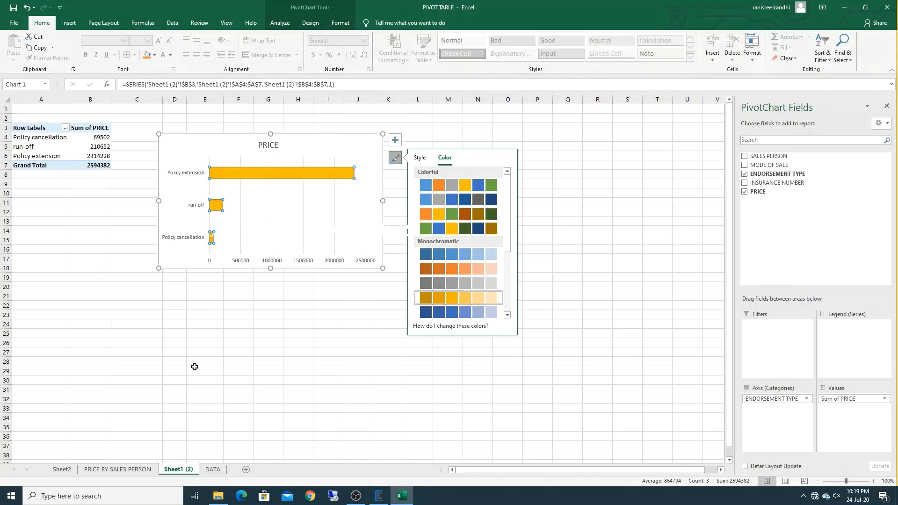
click(90, 211)
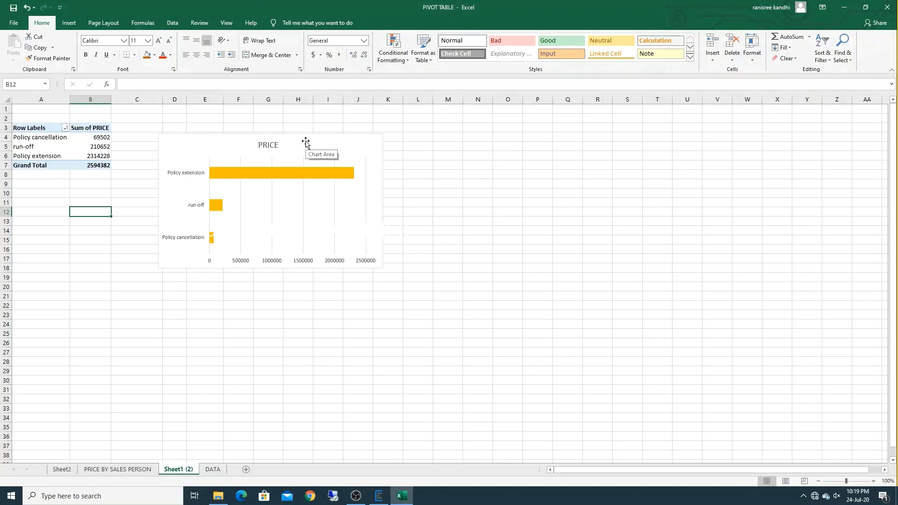
- Retitle the endorsement type chart "PRICE BY ENDORSEMENT TYPE" and shift the title back to roughly the chart's centre
click(273, 146)
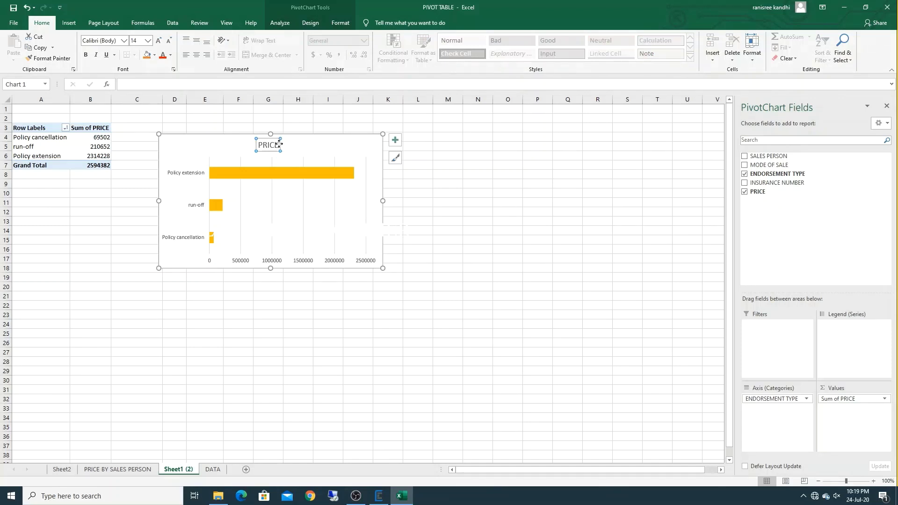
text(=)
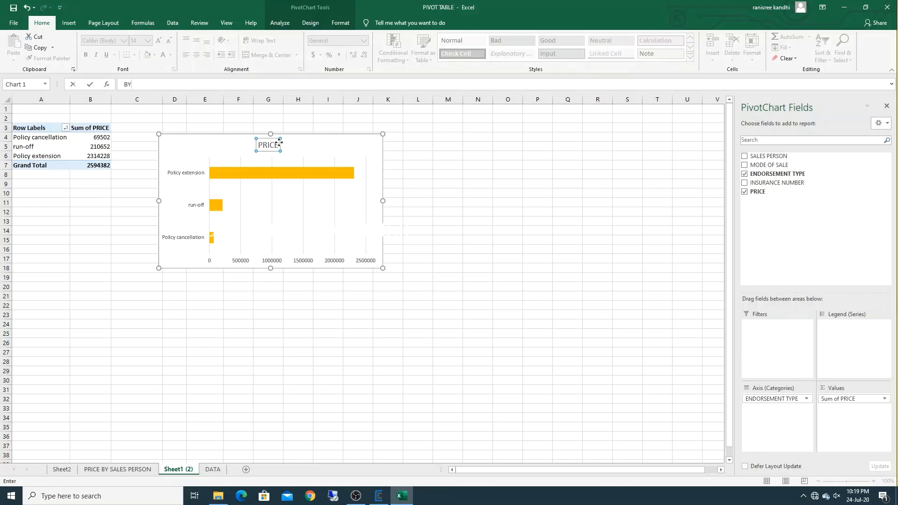
key(Return)
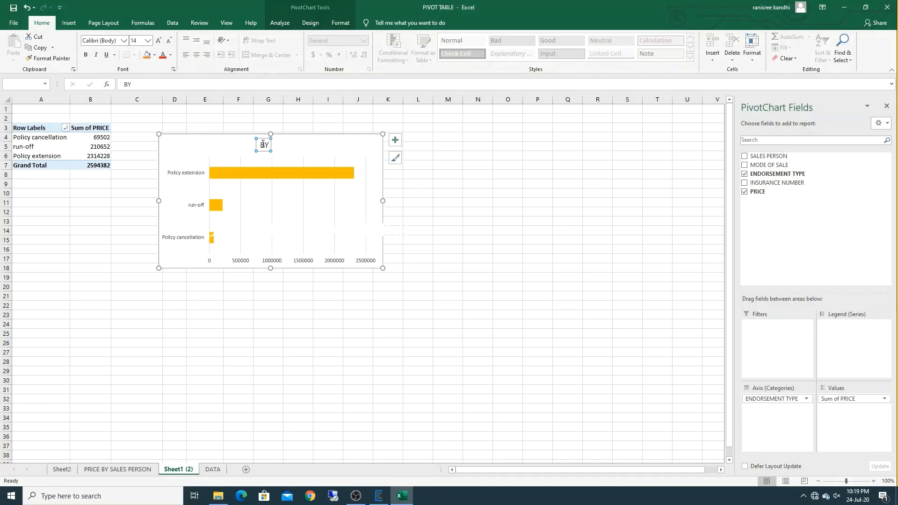
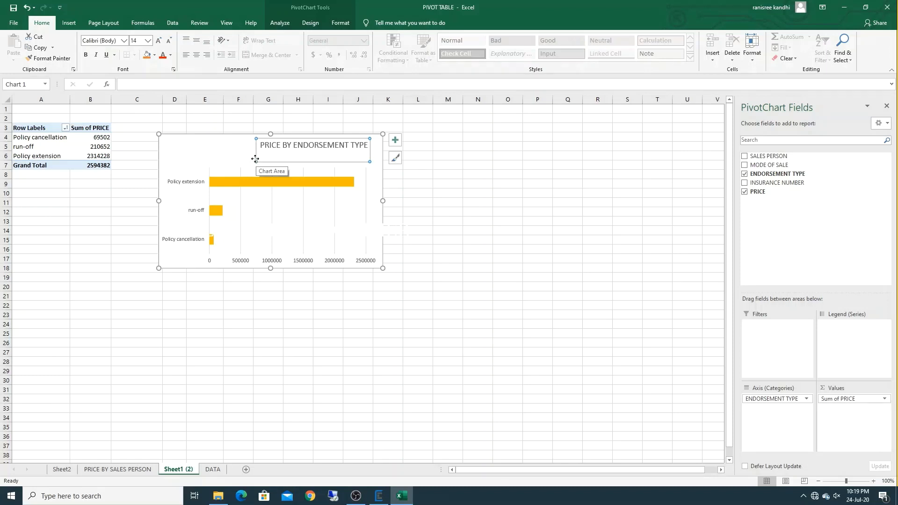
drag(256, 162, 219, 159)
click(521, 240)
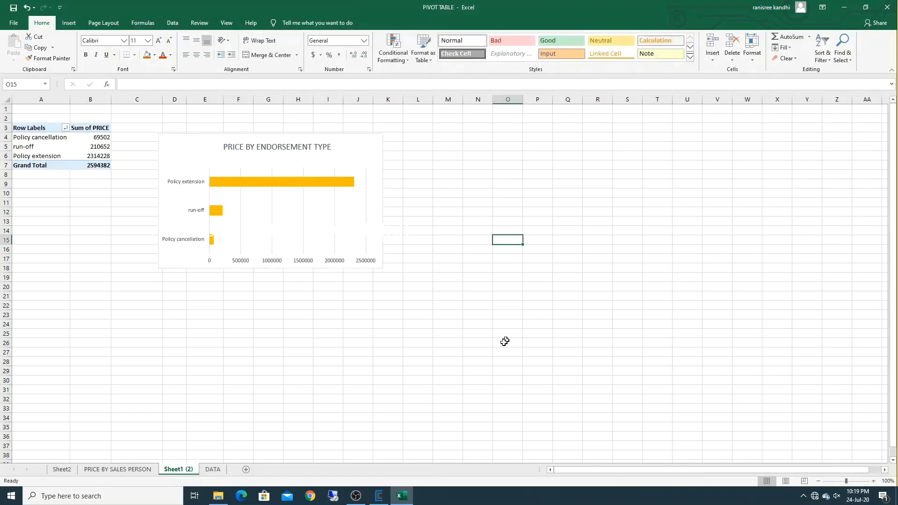
- Rename the Sheet1 (2) sheet to PRICE BY ENDORSEMENT TYPE and place a copy of it before the DATA sheet
double_click(191, 469)
text(PRICE BY ENDORSEMENT TYPE)
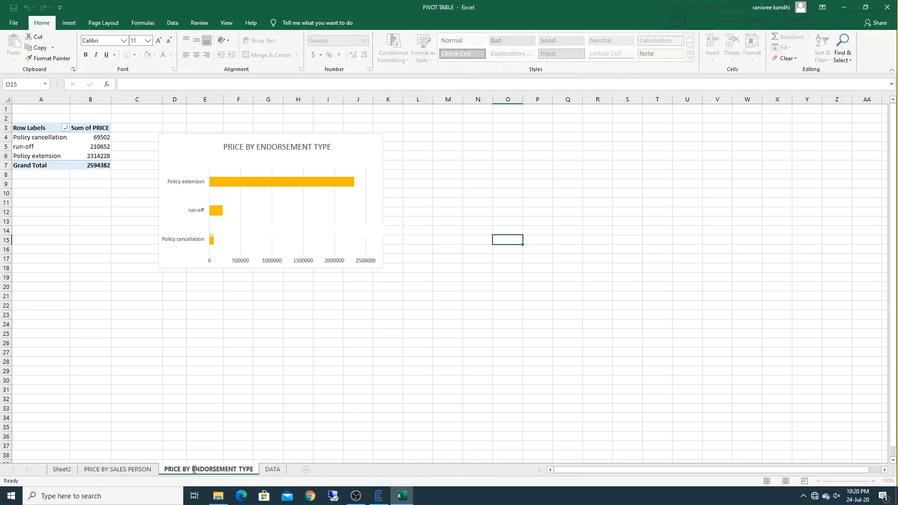
click(197, 401)
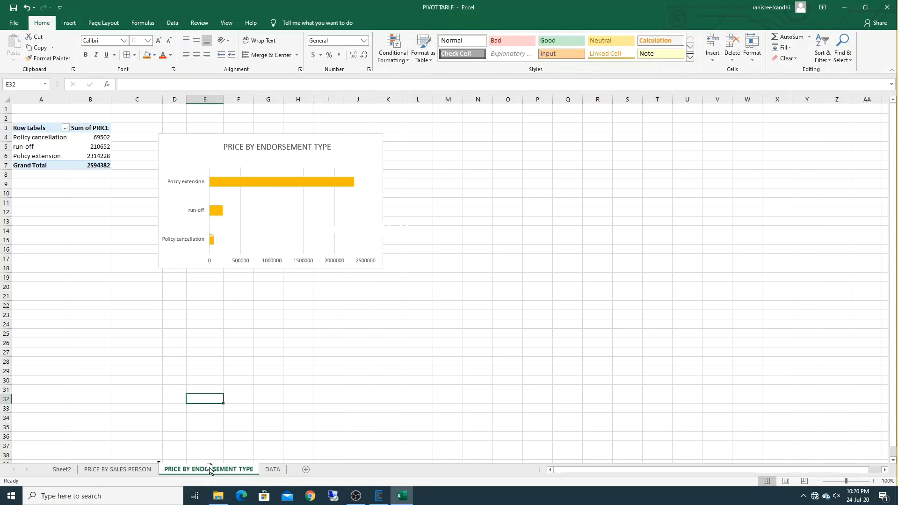
drag(209, 467, 266, 466)
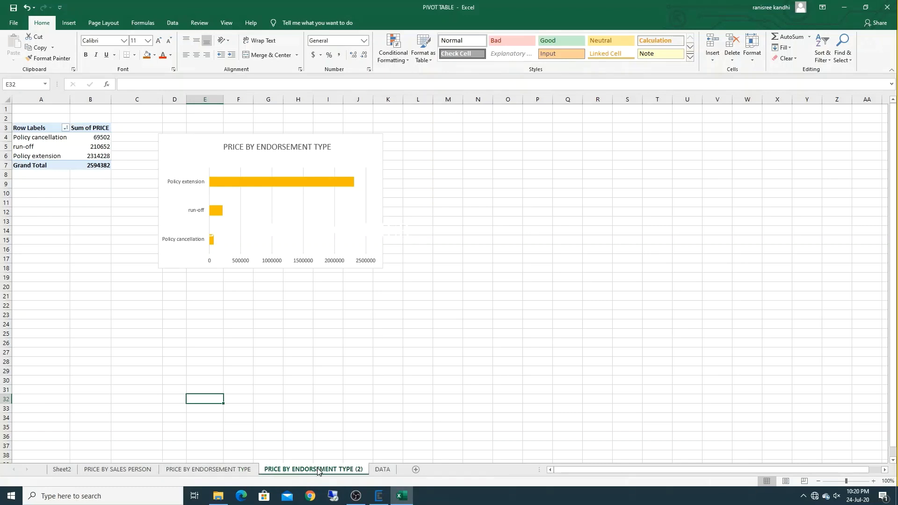
click(29, 143)
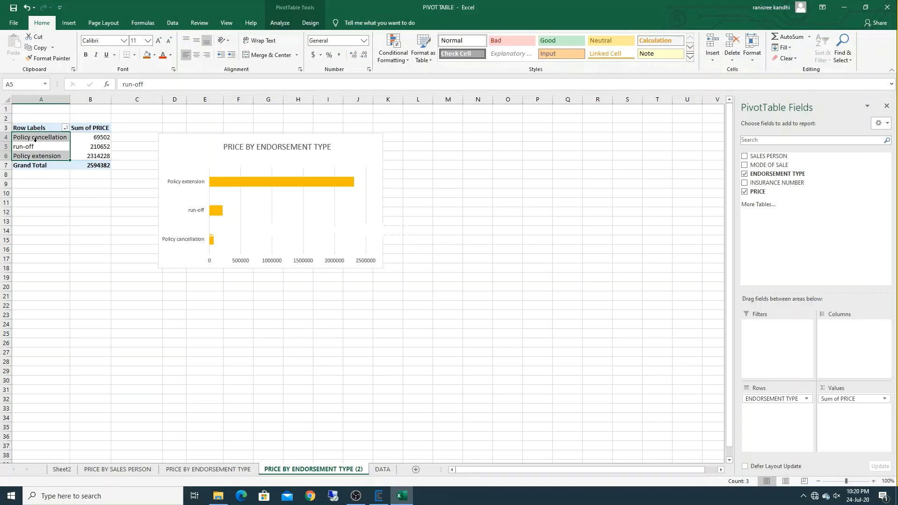
click(116, 470)
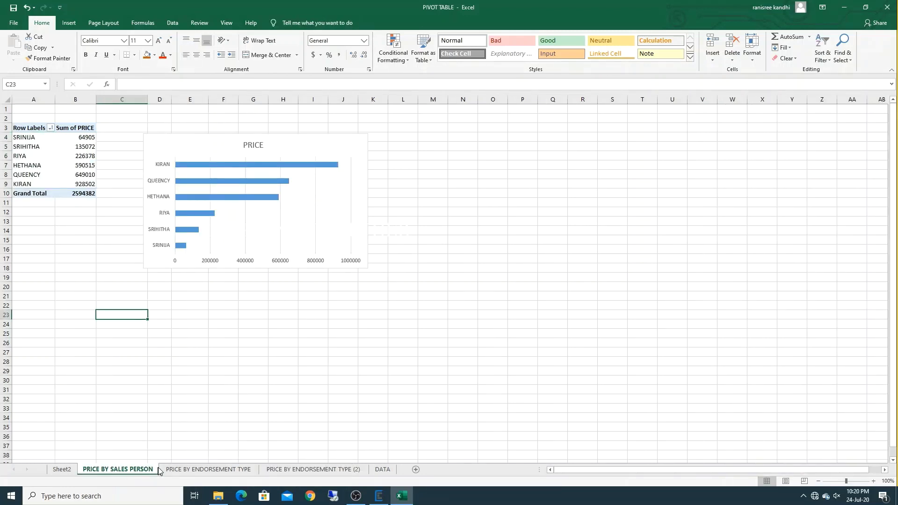
click(192, 470)
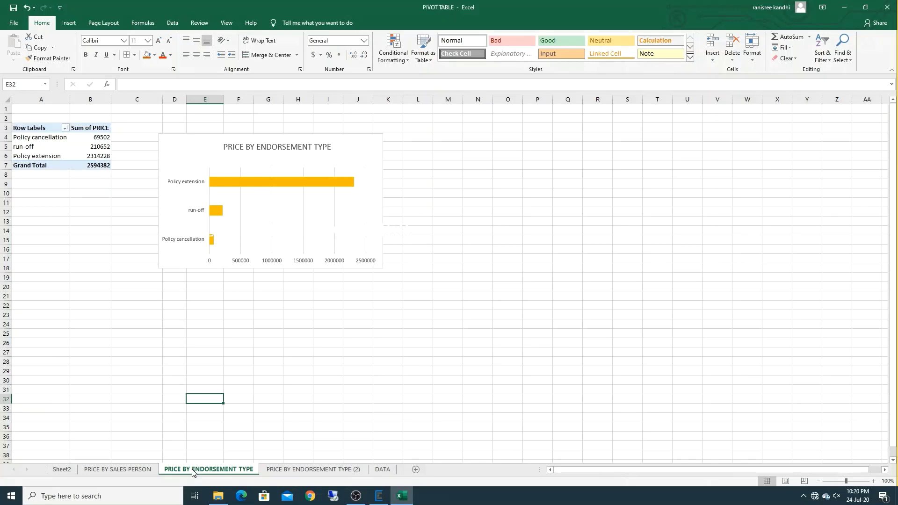
- On the PRICE BY ENDORSEMENT TYPE (2) copy, replace Sum of PRICE in the PivotTable values with Count of INSURANCE NUMBER
click(308, 470)
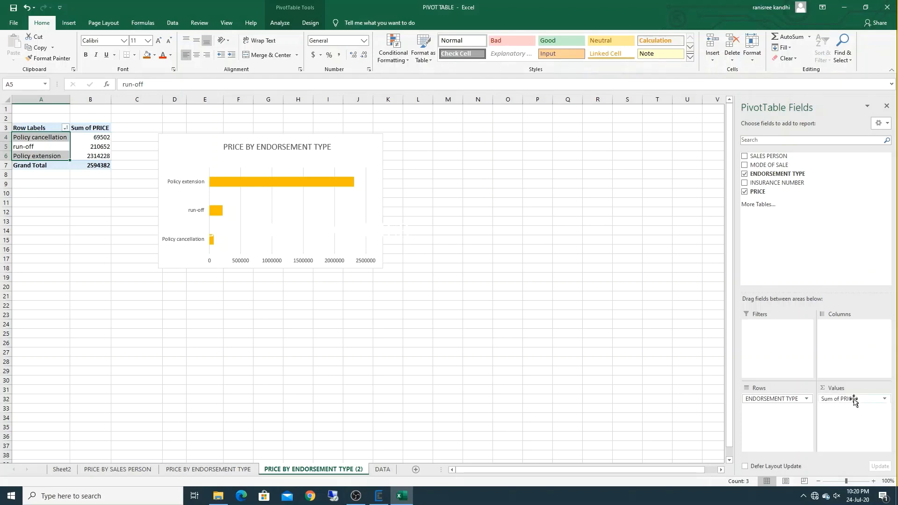
drag(852, 399, 633, 388)
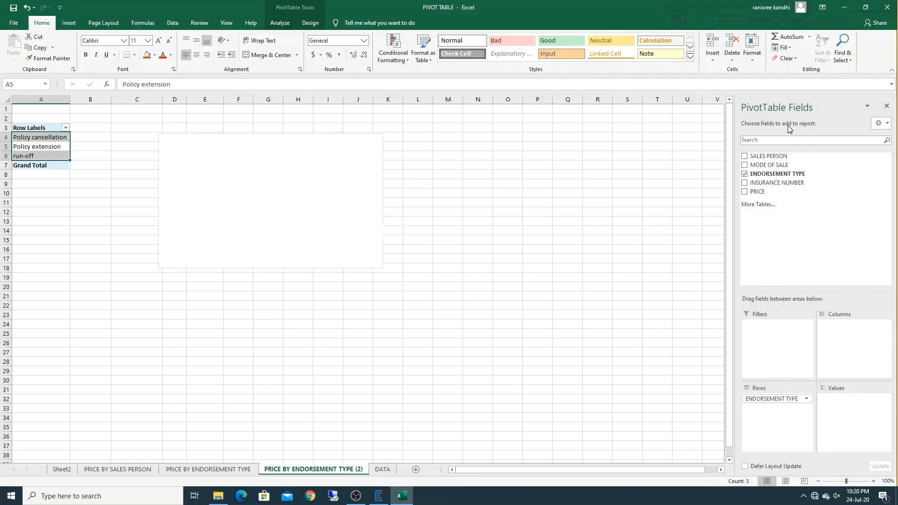
click(745, 183)
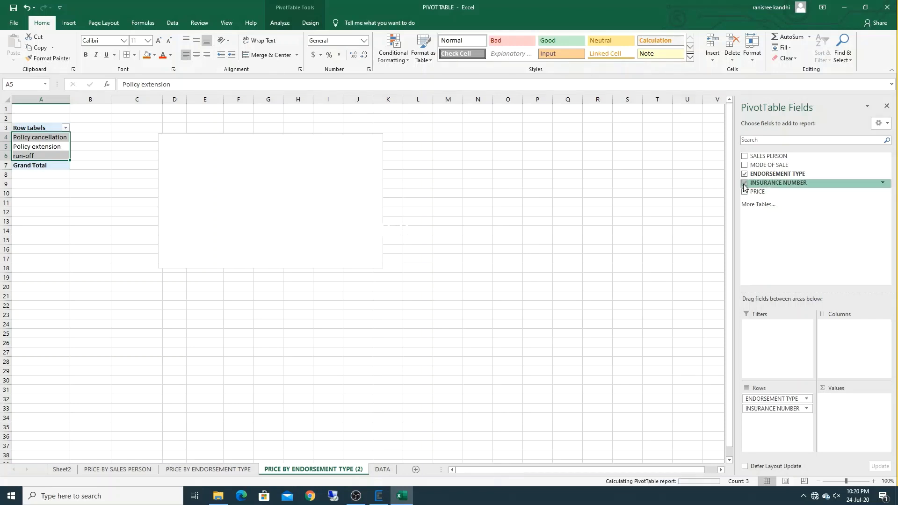
drag(780, 408, 852, 401)
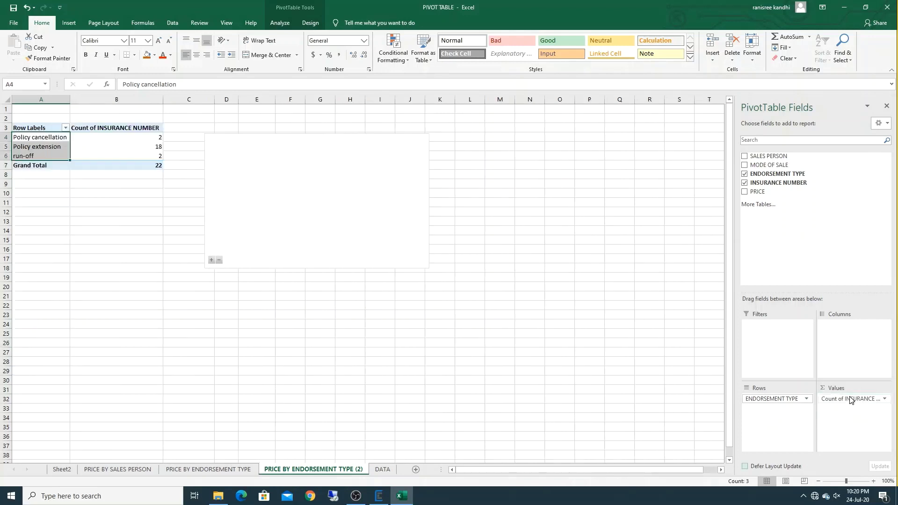
- Sort the endorsement types' insurance number counts in the PivotTable from largest to smallest
click(105, 146)
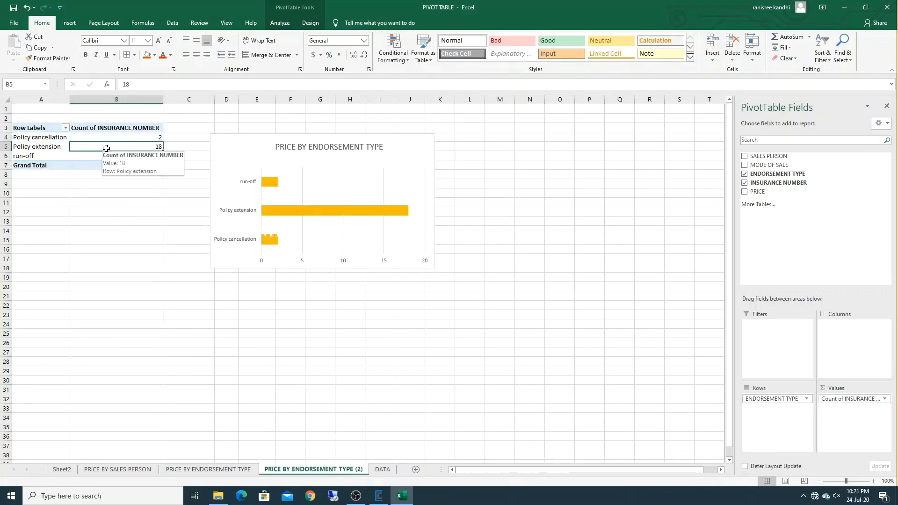
click(148, 138)
drag(150, 141, 152, 157)
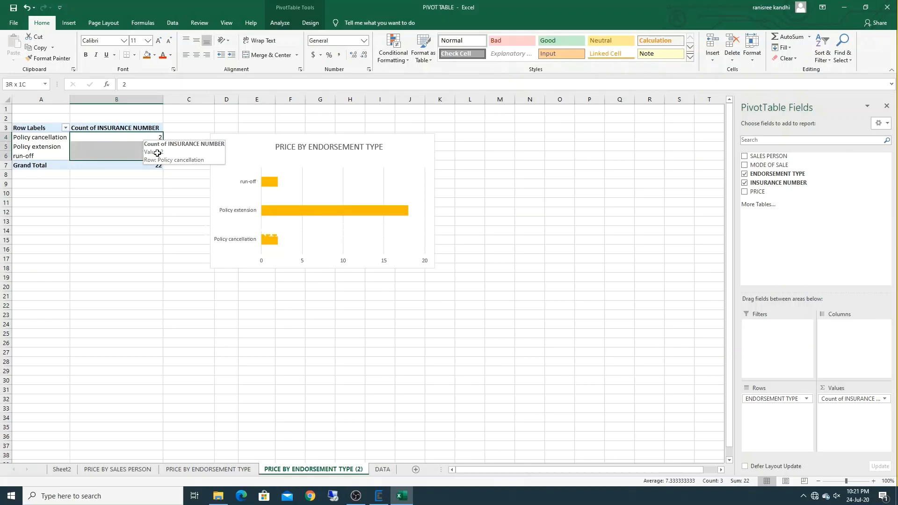
click(821, 56)
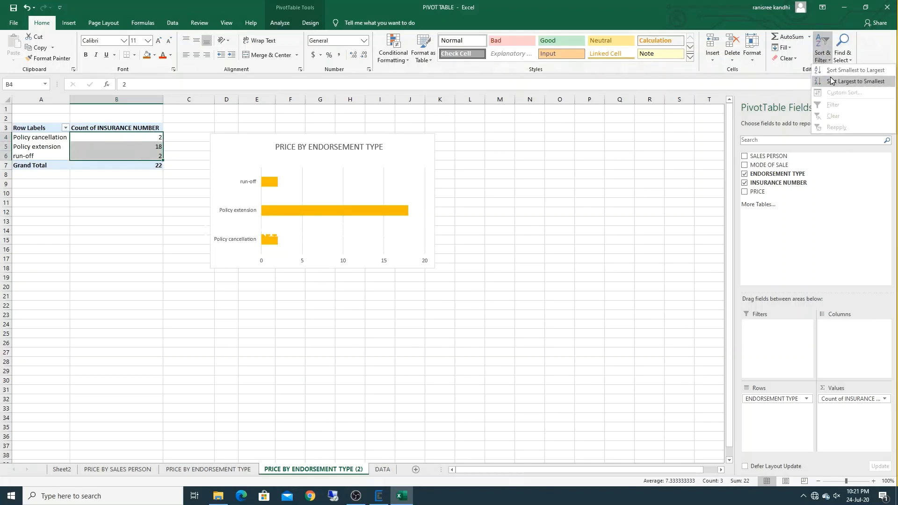
click(832, 85)
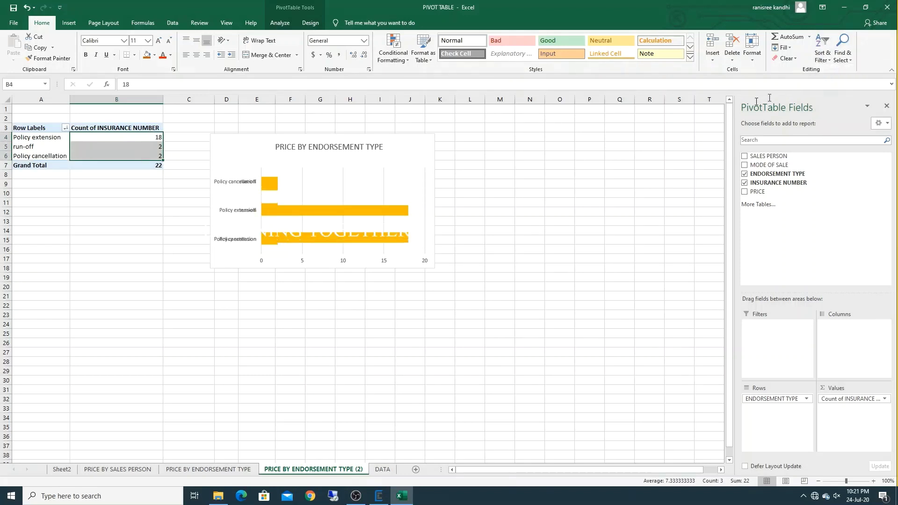
- Change the copied sheet's bar PivotChart to a Clustered Column chart
click(407, 145)
right_click(407, 146)
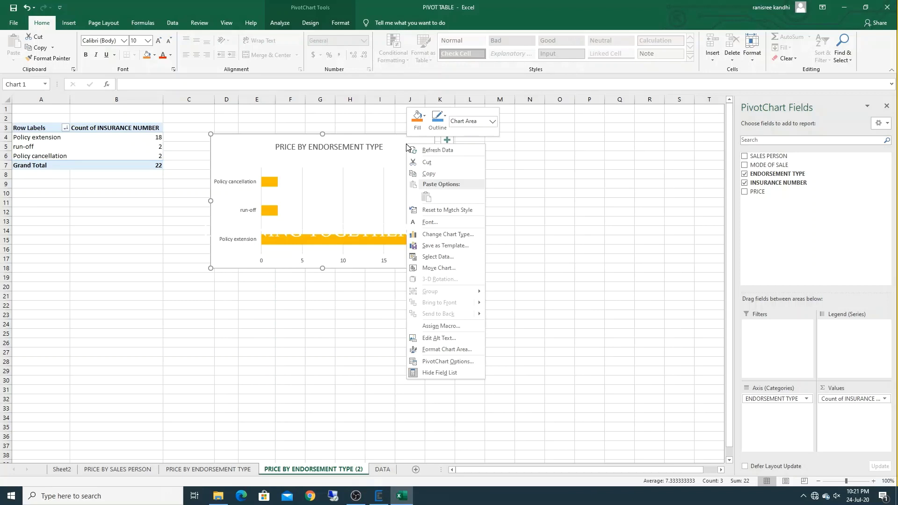
click(437, 234)
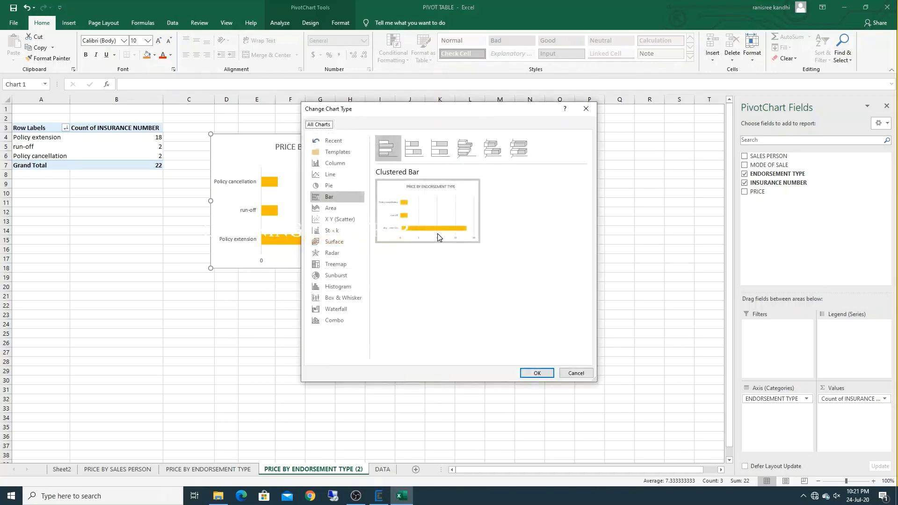
click(335, 161)
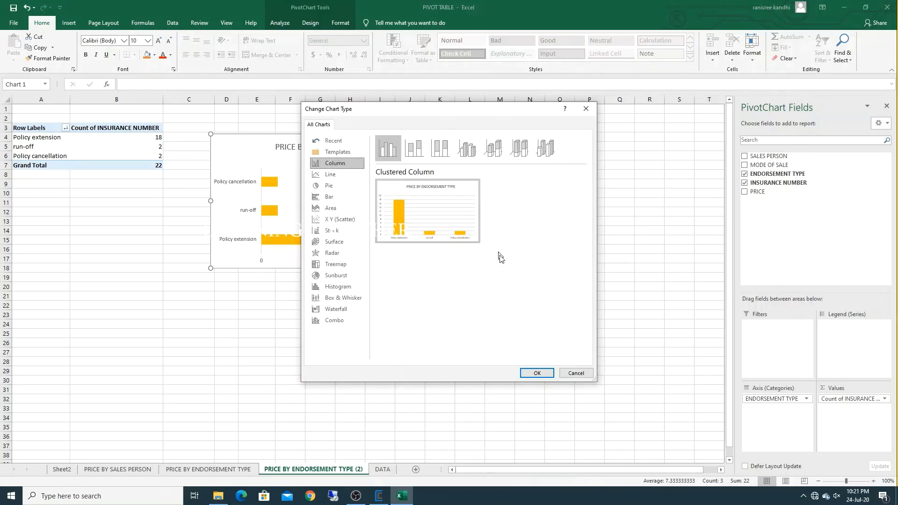
click(536, 373)
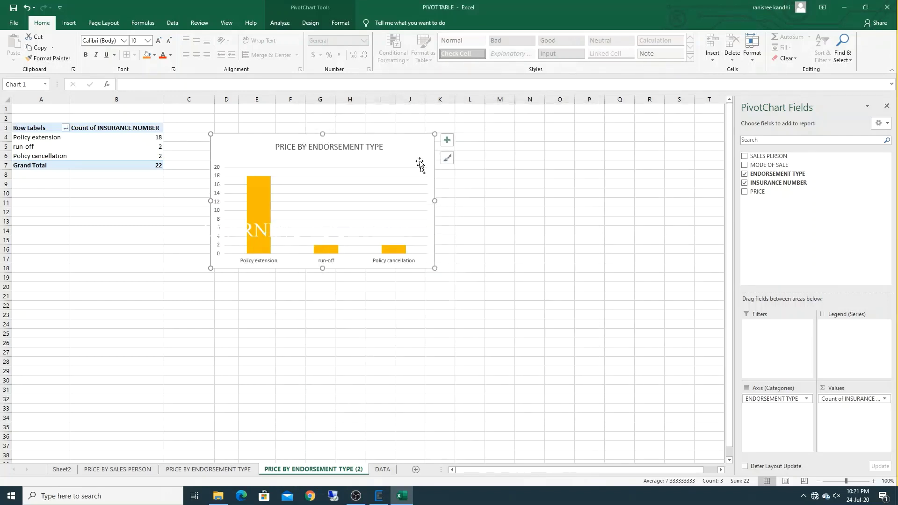
- Apply the orange-led colorful palette to the insurance count column chart
click(448, 158)
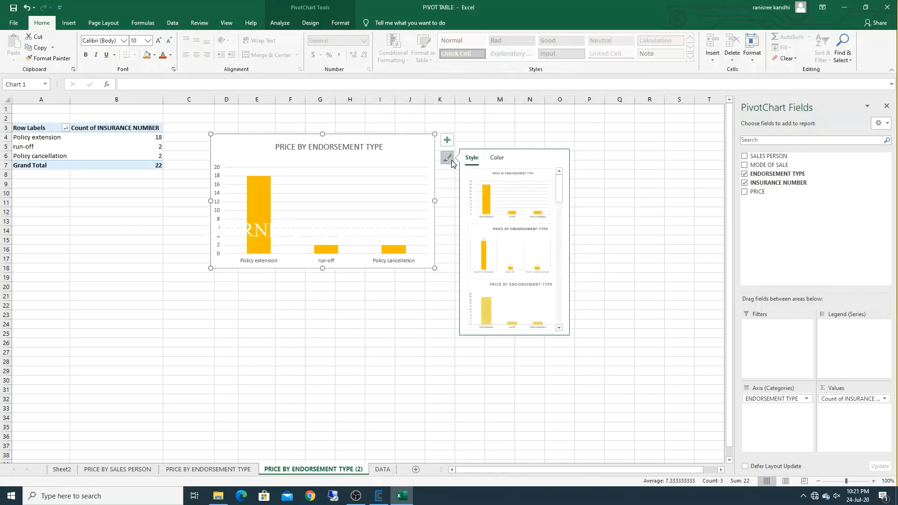
click(497, 157)
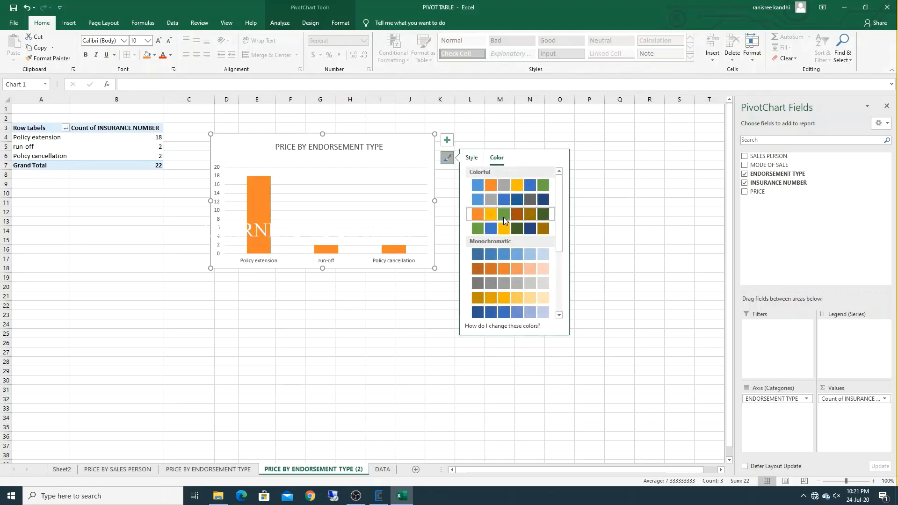
click(478, 318)
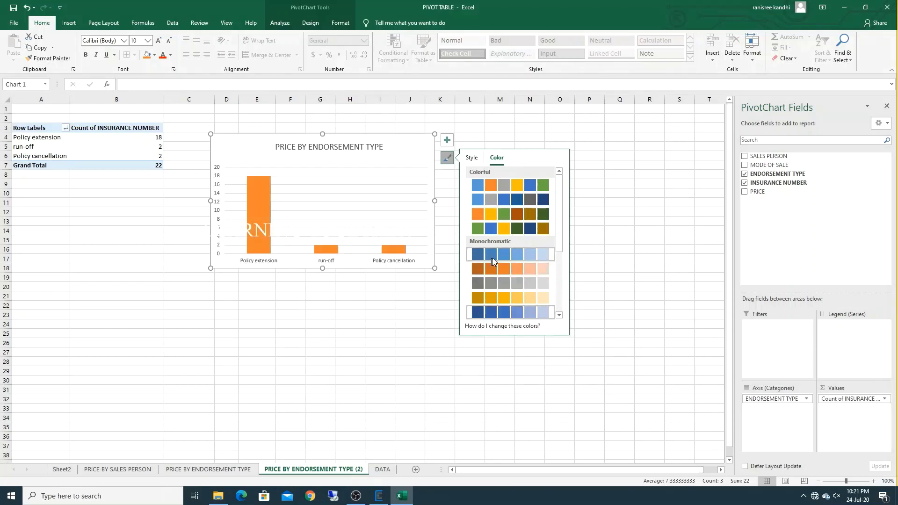
click(506, 214)
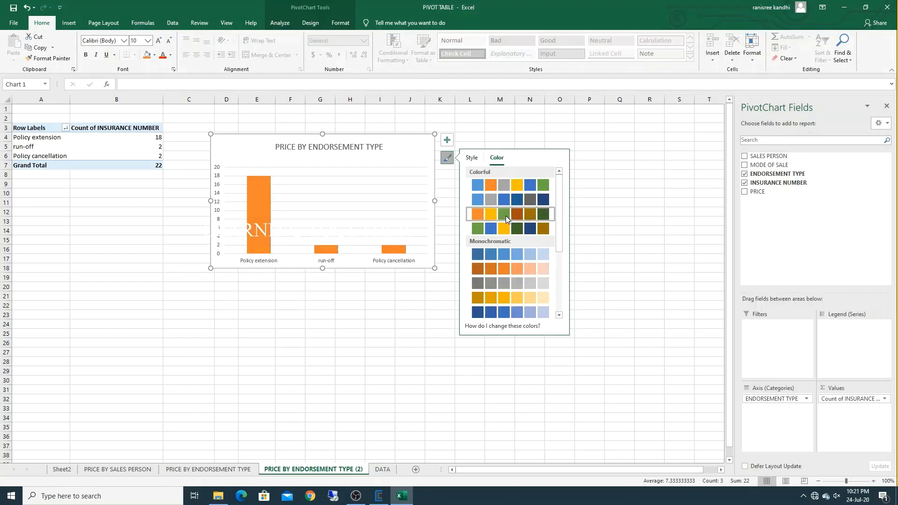
click(213, 314)
click(212, 315)
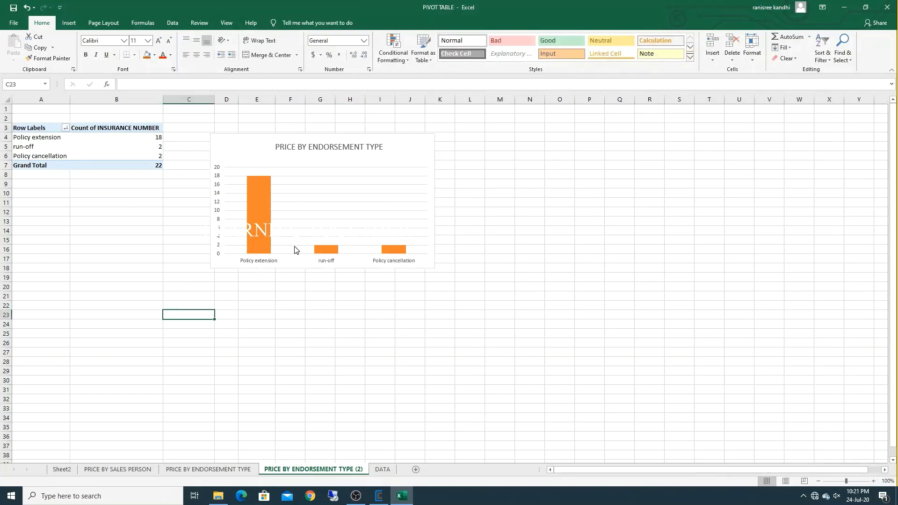
- Fill the column chart's data series with the orange theme color
right_click(257, 231)
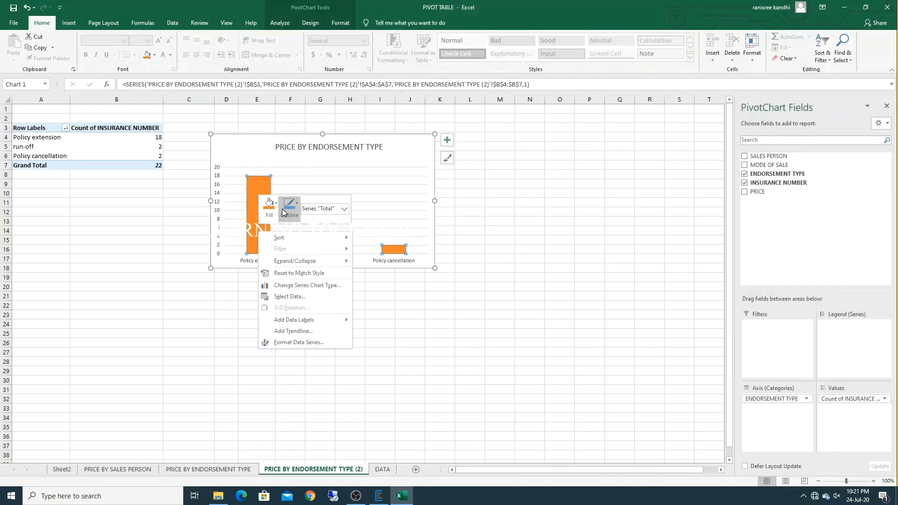
click(271, 208)
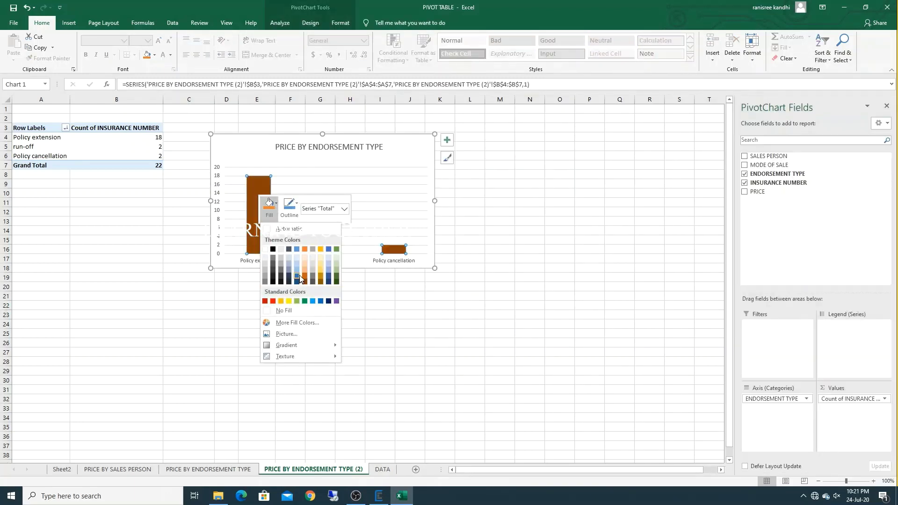
click(305, 250)
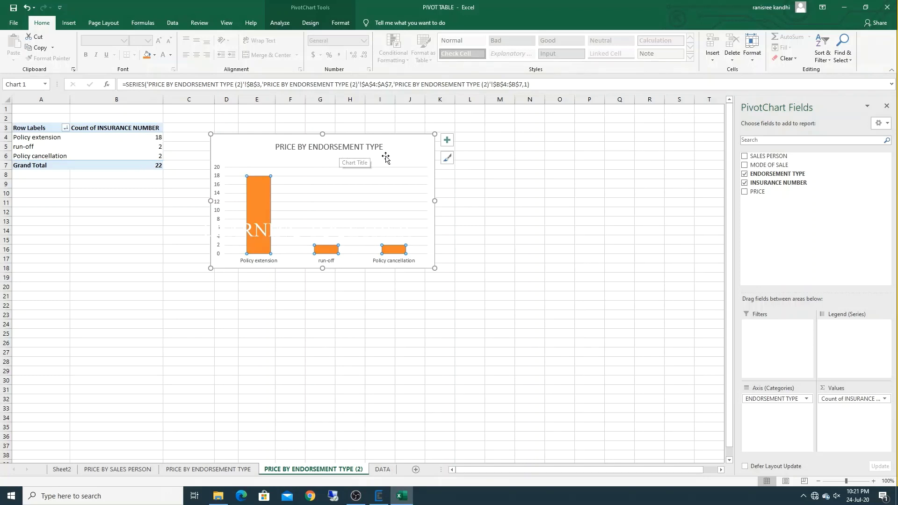
- Change the insurance count column chart's title to "COUNT OF INSURANCE NUMBERS BY ENDORSEMENT TYPE"
click(319, 146)
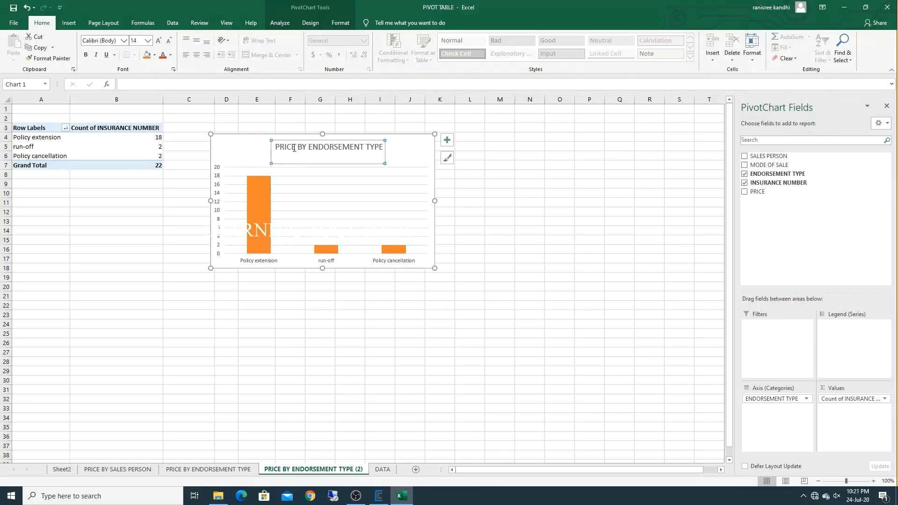
drag(297, 149, 274, 153)
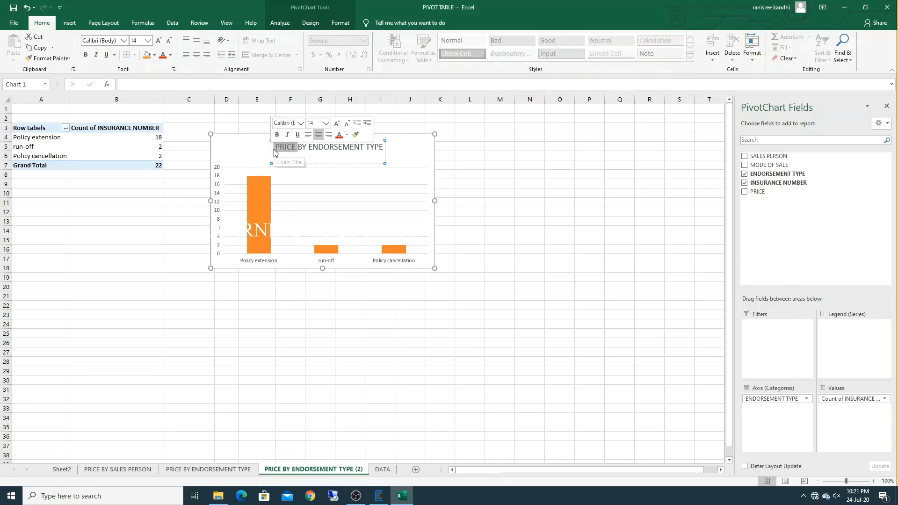
text(COUNT O)
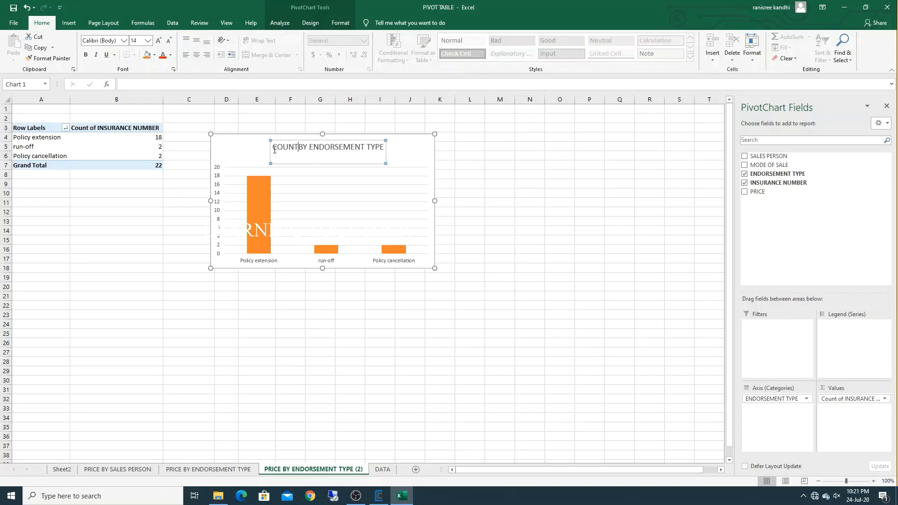
text(F INSURA)
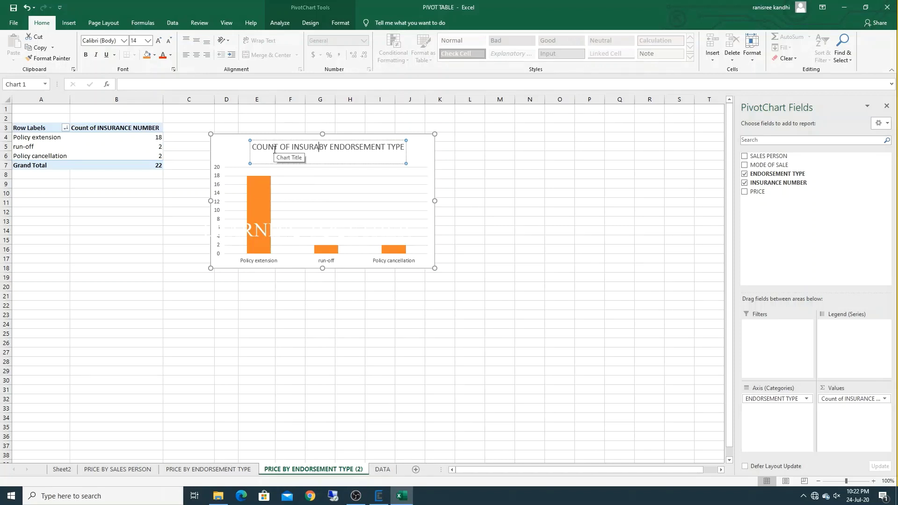
text(nce numb)
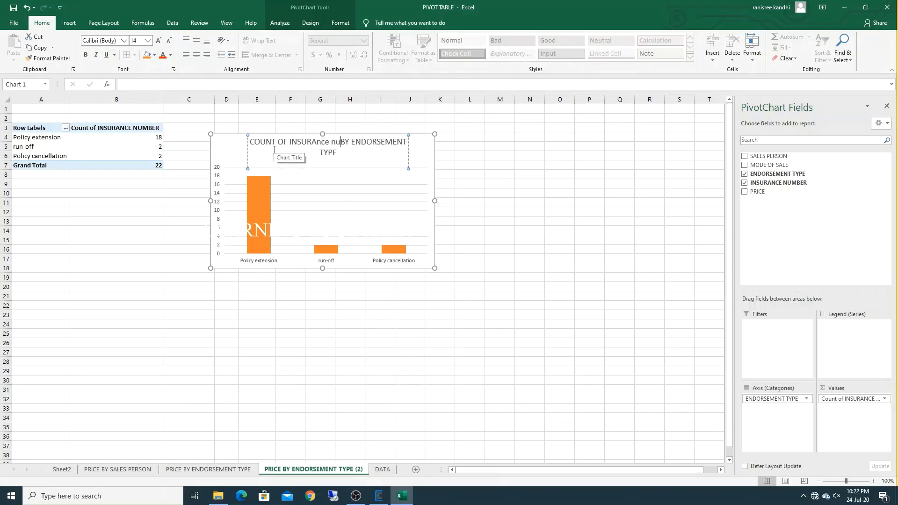
text(ers)
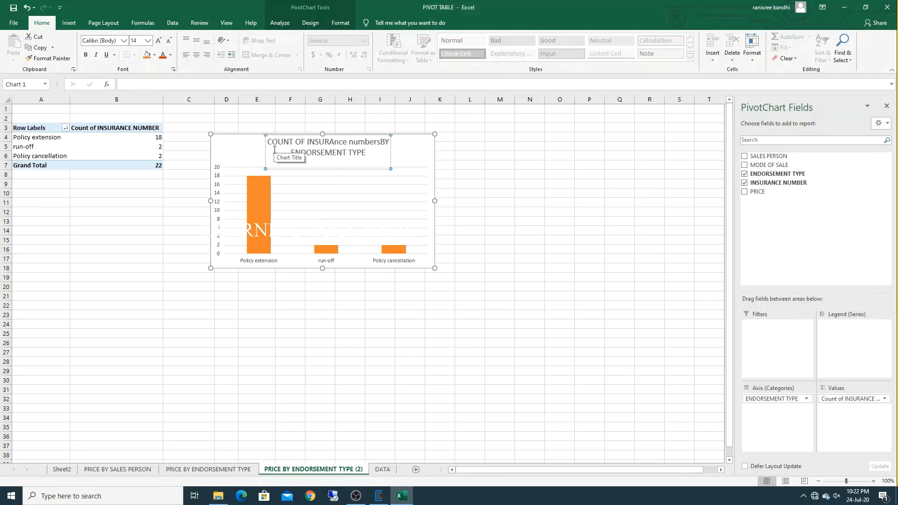
key(BackSpace)
key(BackSpace)
key(BackSpace)
key(BackSpace)
key(BackSpace)
key(BackSpace)
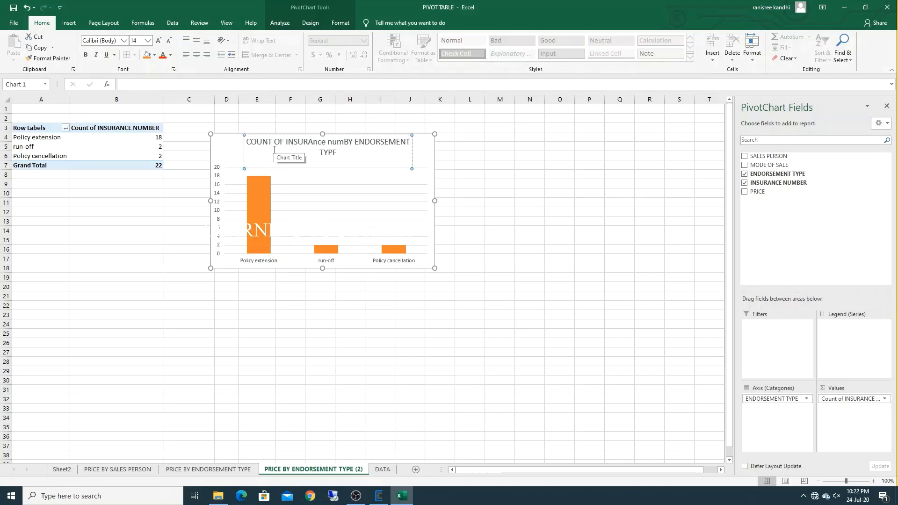
key(BackSpace)
key(BackSpace)
key(BackSpace)
key(BackSpace)
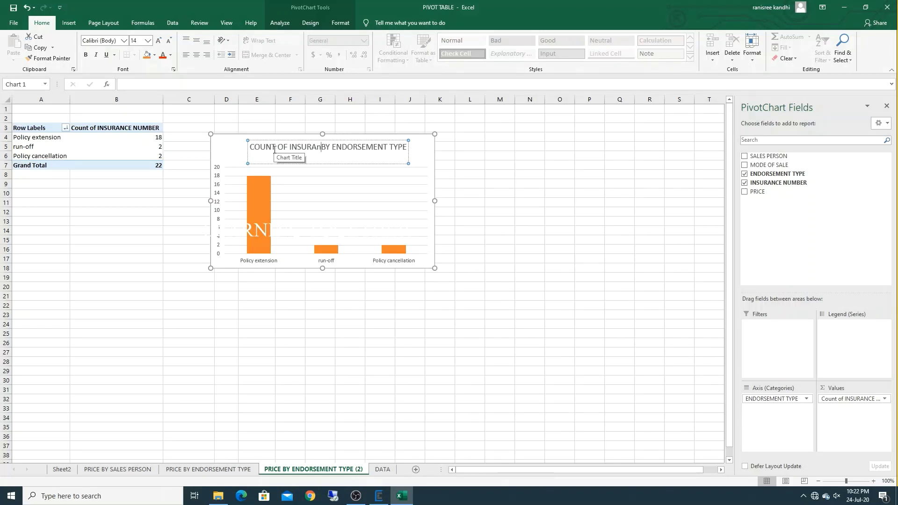
key(BackSpace)
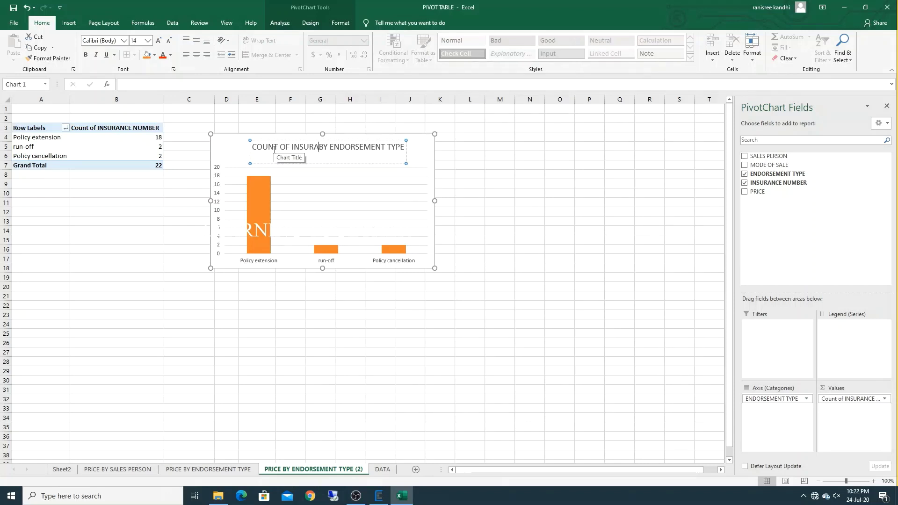
text(NA)
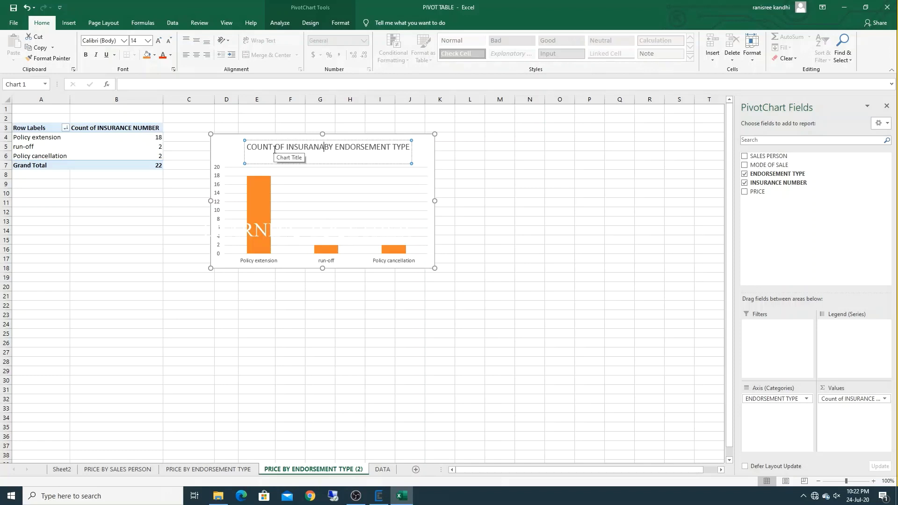
key(BackSpace)
text(CE )
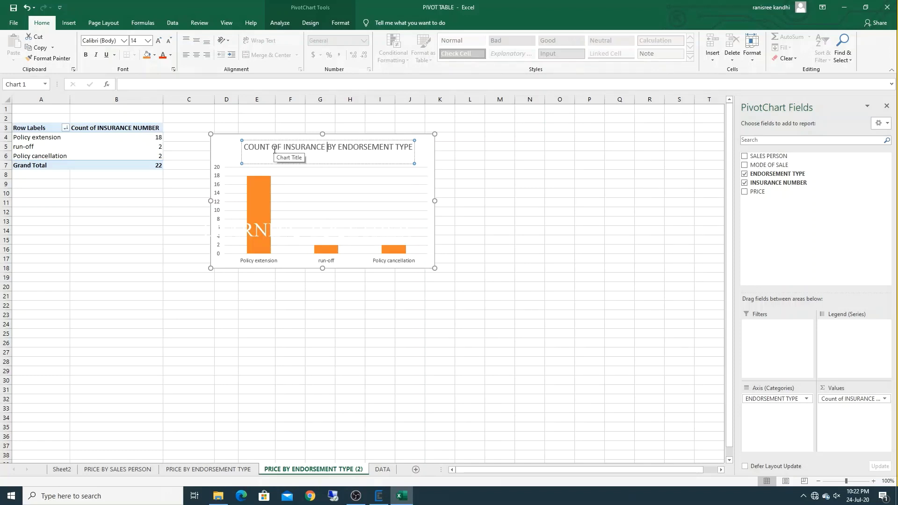
text(NUMBER)
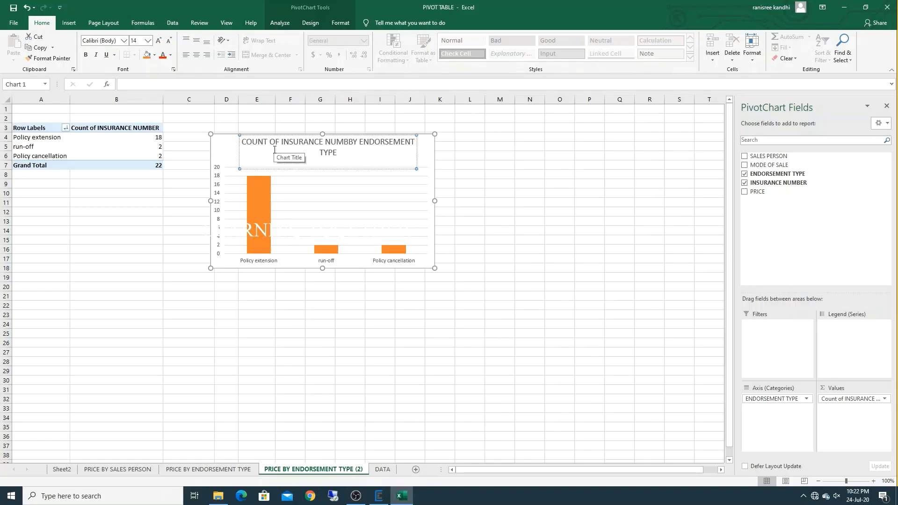
text(S)
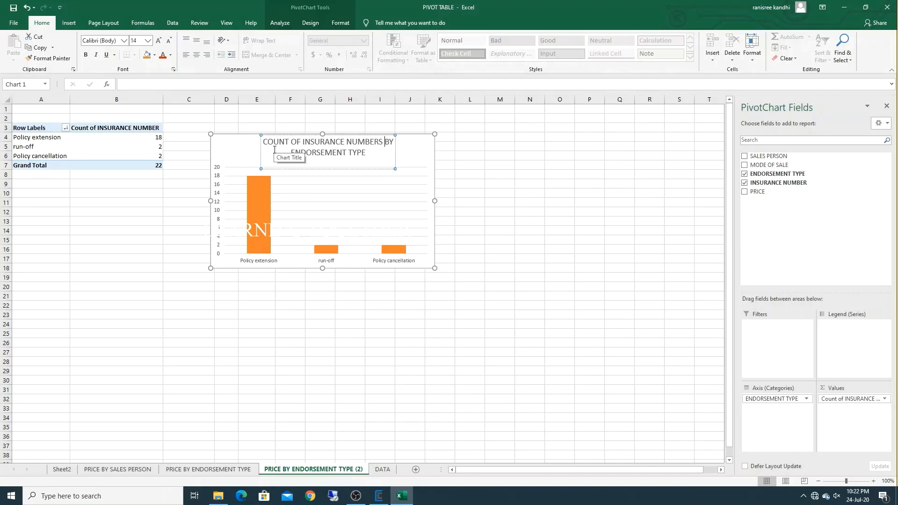
click(93, 221)
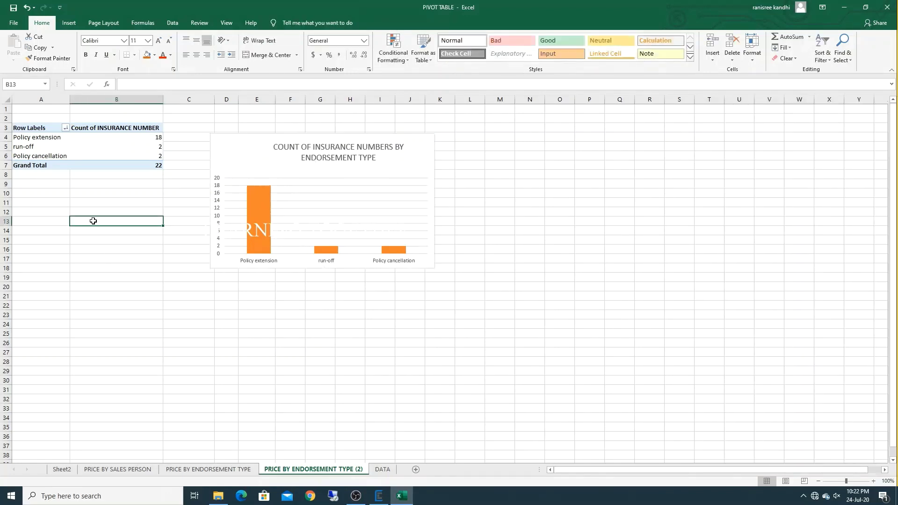
- Replace "PRICE BY" with "INSURANCE" in the copied sheet's name, making it "INSURANCE ENDORSEMENT TYPE (2)"
double_click(290, 471)
drag(291, 470, 257, 471)
text(INSURANCE)
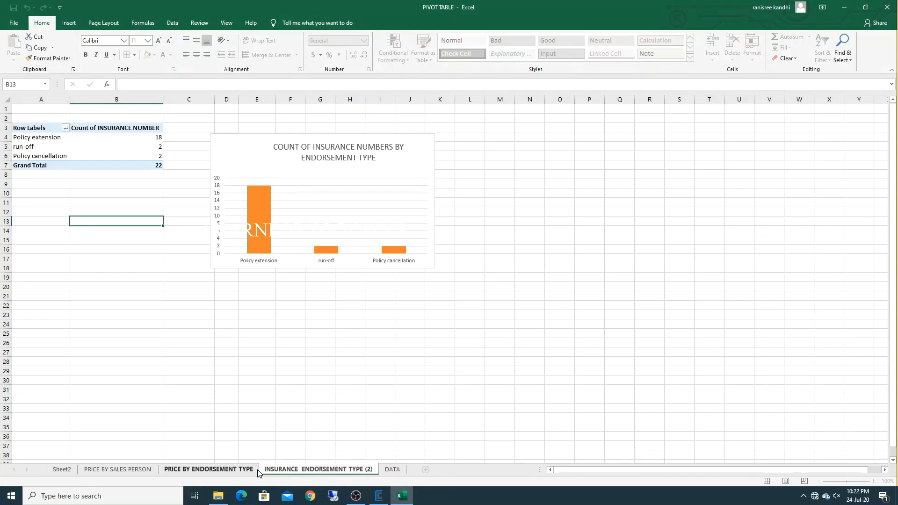
key(Return)
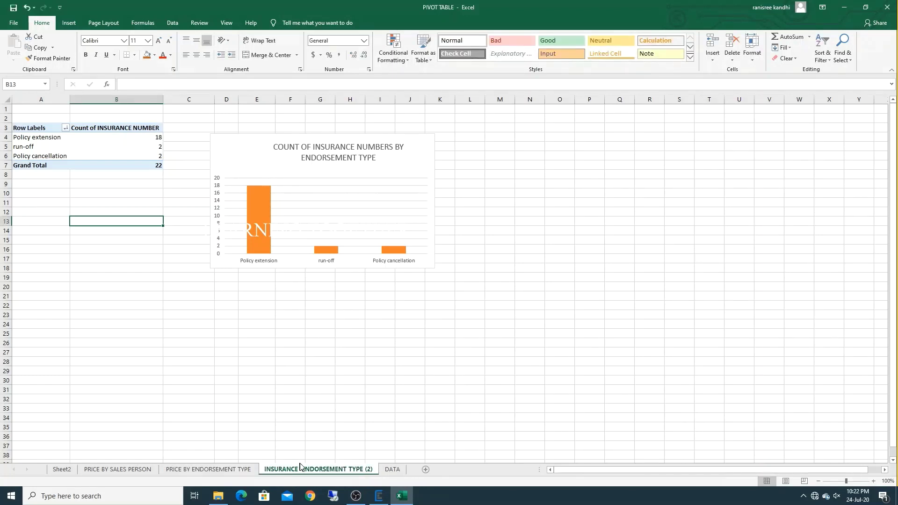
- Review the PivotTables and charts on the sales person, endorsement price and insurance count sheets against the source data
click(105, 472)
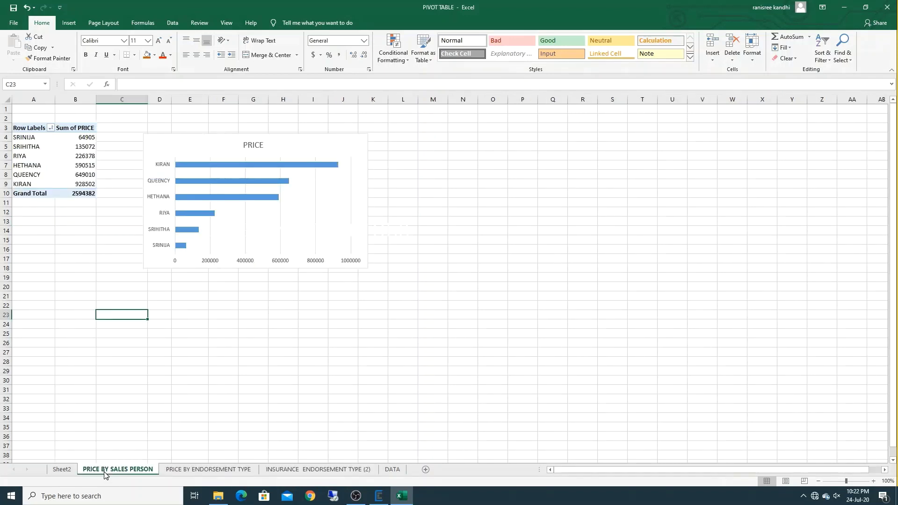
click(209, 469)
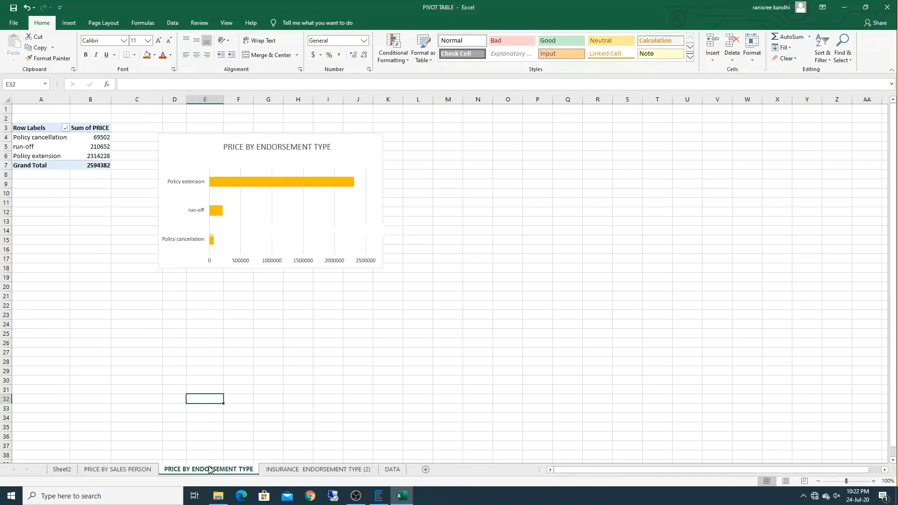
click(293, 471)
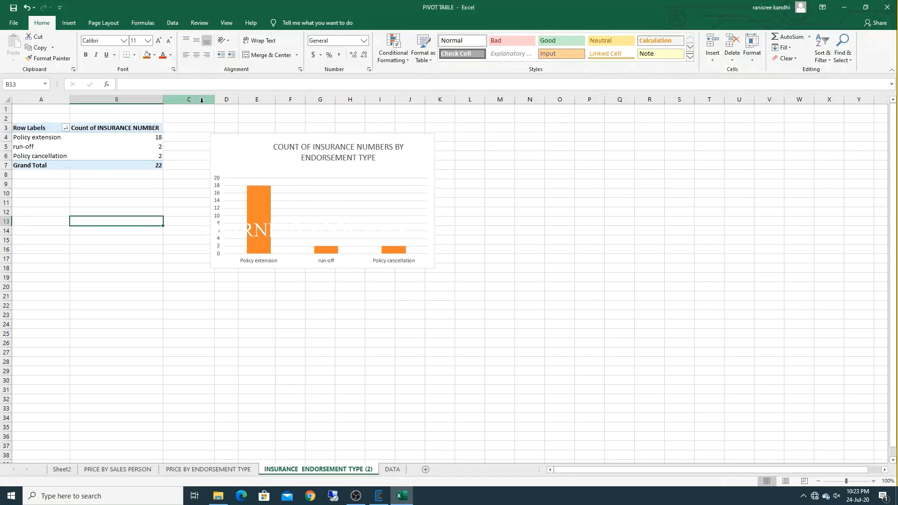
click(391, 469)
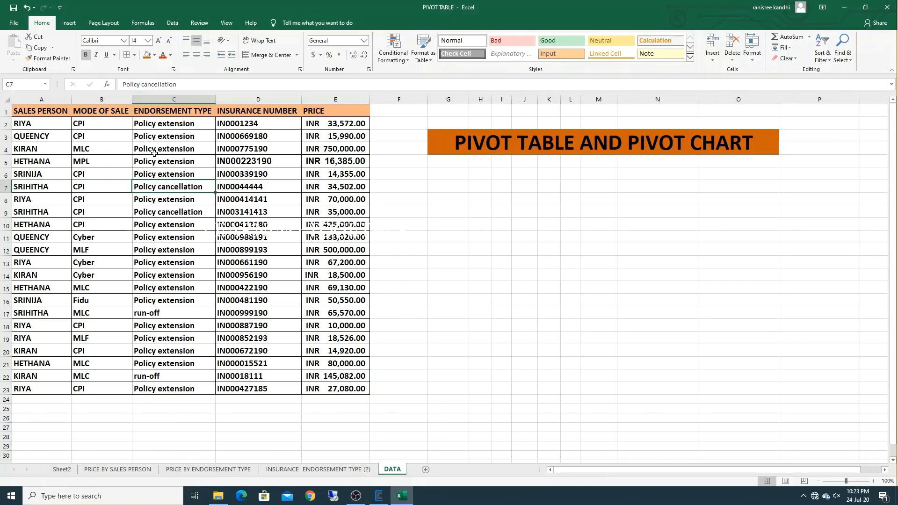
click(120, 471)
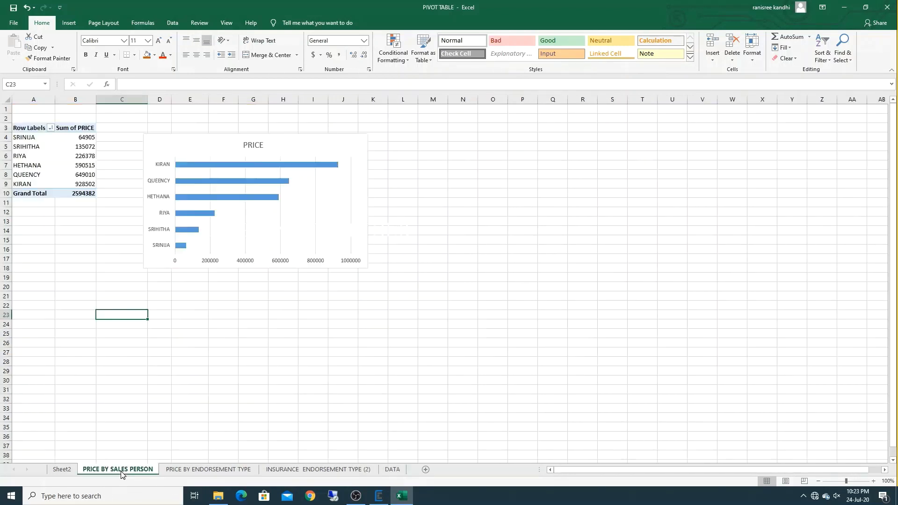
click(198, 471)
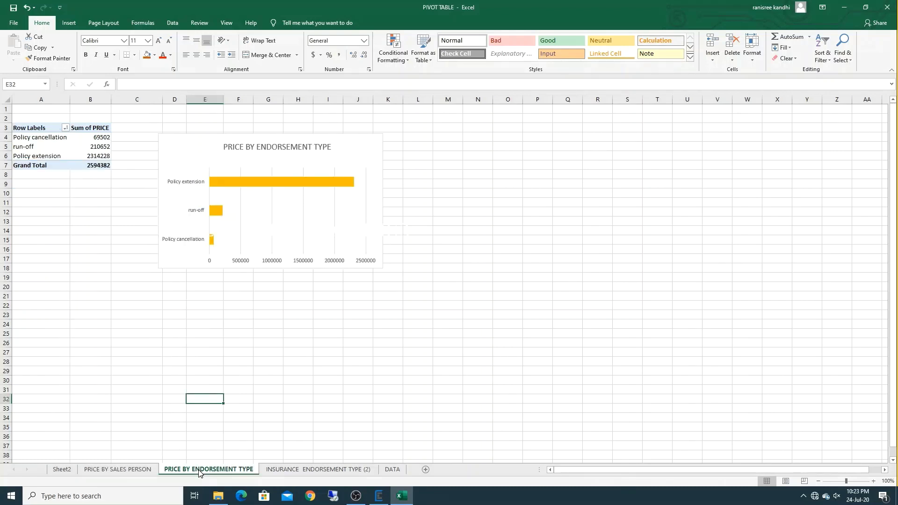
click(301, 471)
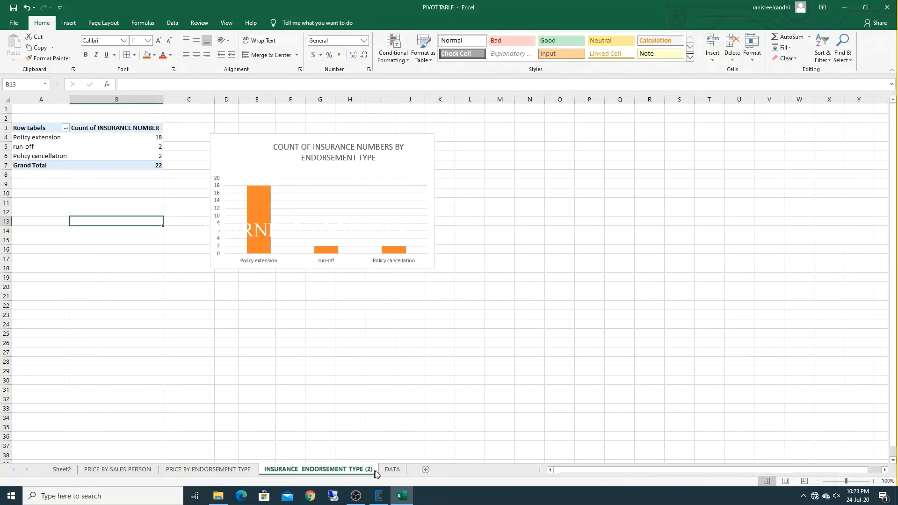
- Copy the orange "PIVOT TABLE AND PIVOT CHART" banner on the DATA sheet to cell G7
click(392, 470)
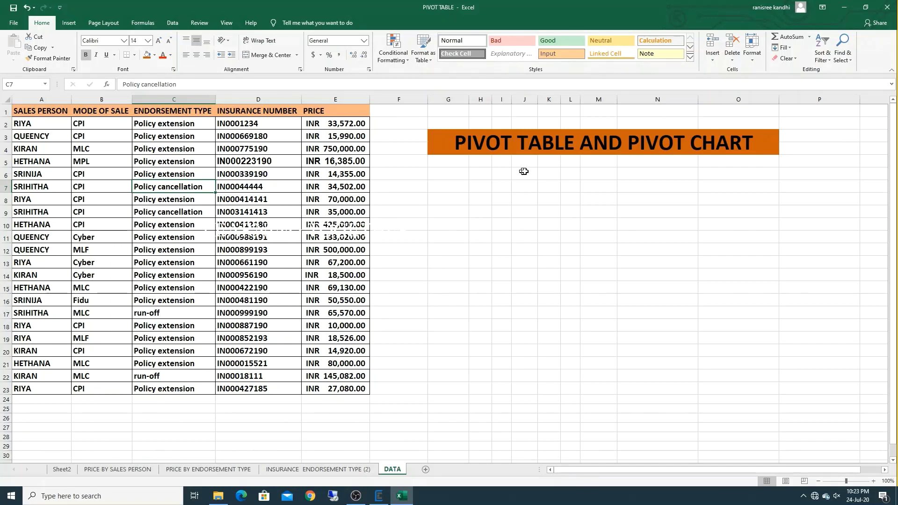
click(456, 138)
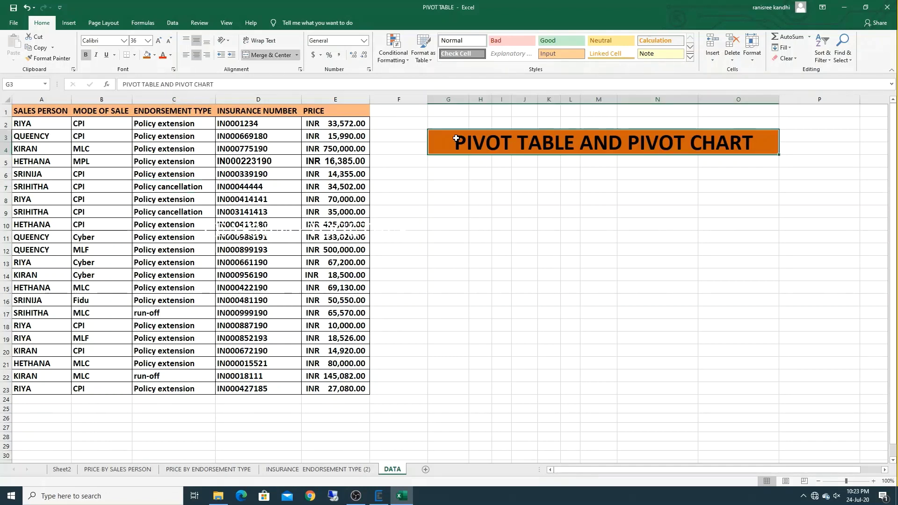
click(448, 199)
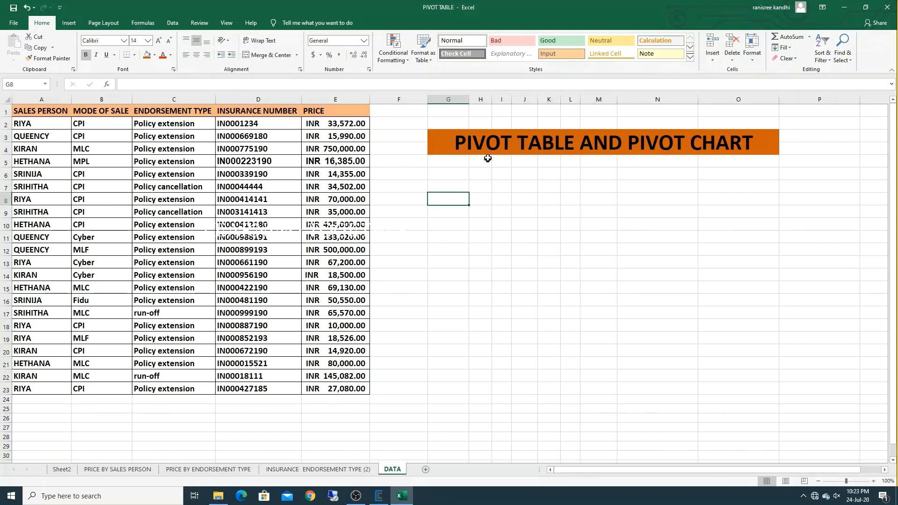
click(470, 142)
key(ctrl+c)
click(451, 189)
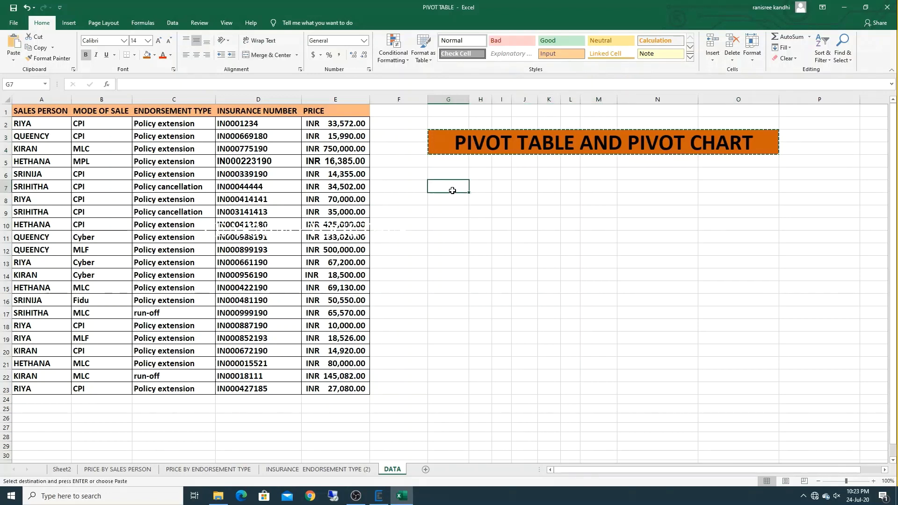
key(ctrl+v)
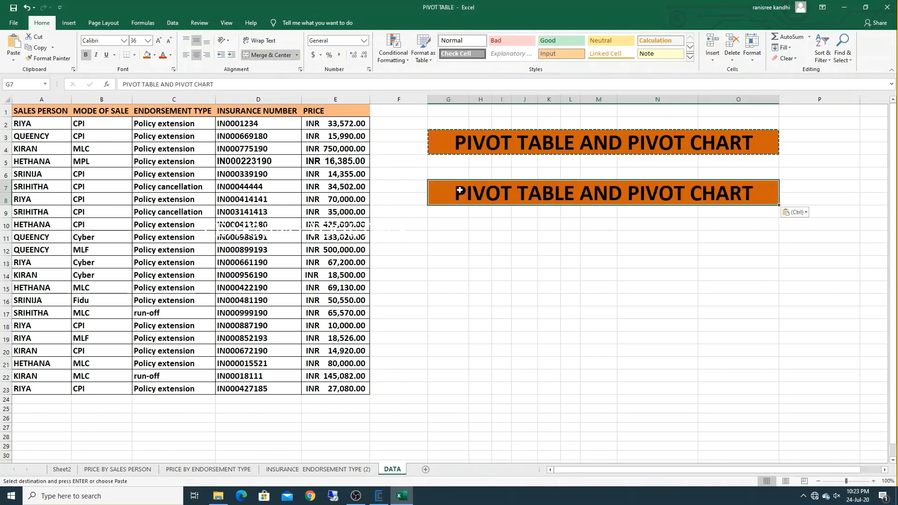
- Replace the copied banner's text in G7 with "DASH BOARD IS COMING SOO"
text(DASH BOA)
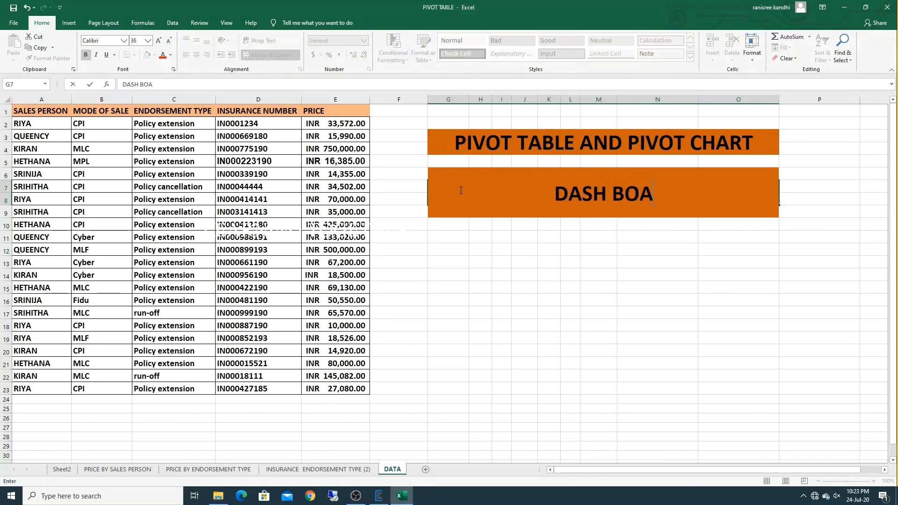
text(RD IS )
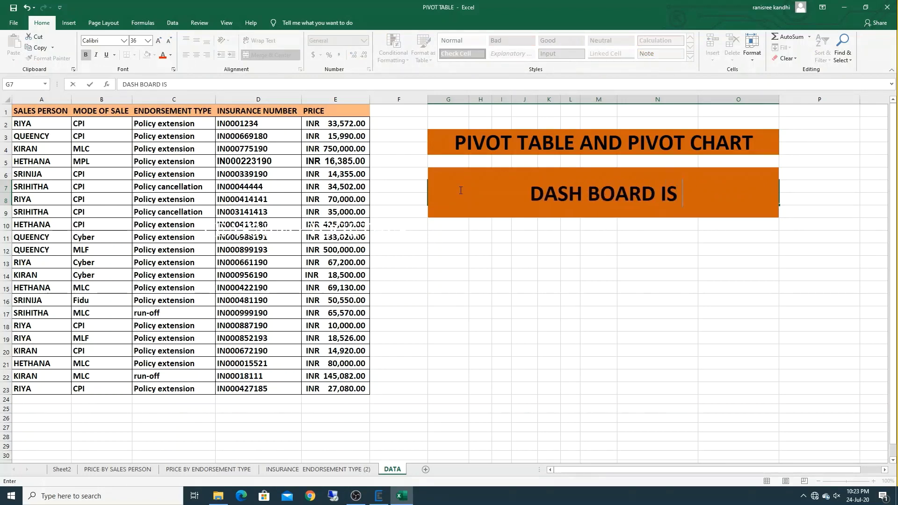
text(COMING SOO)
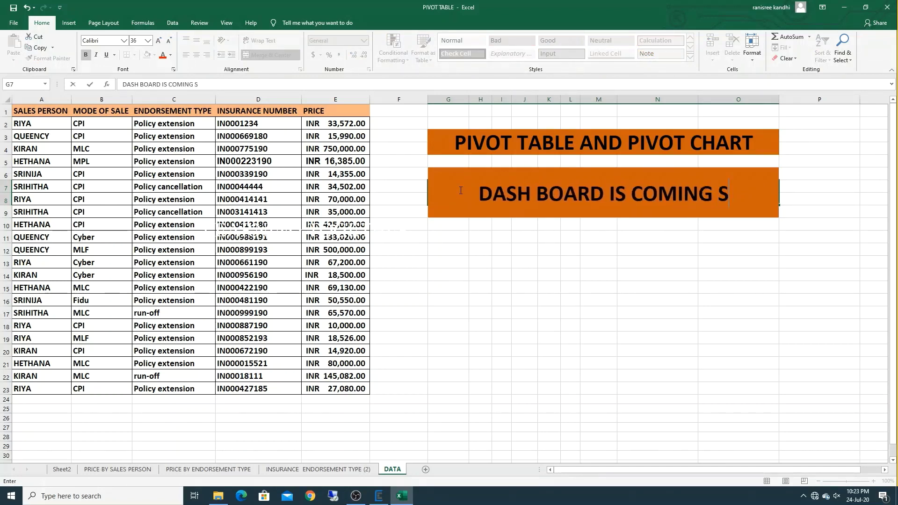